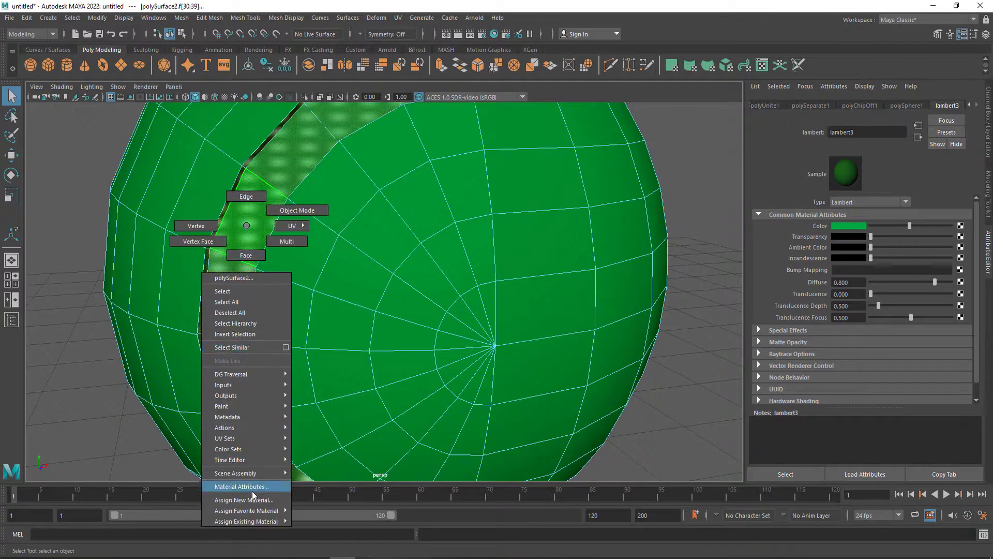
Assign a new Lambert material to the band's faces in the finished ball preview.
{"action": "right_click_drag", "start_coordinate": [236, 191], "coordinate": [255, 492]}
{"action": "left_click", "coordinate": [543, 243]}
{"action": "left_click", "coordinate": [848, 225]}
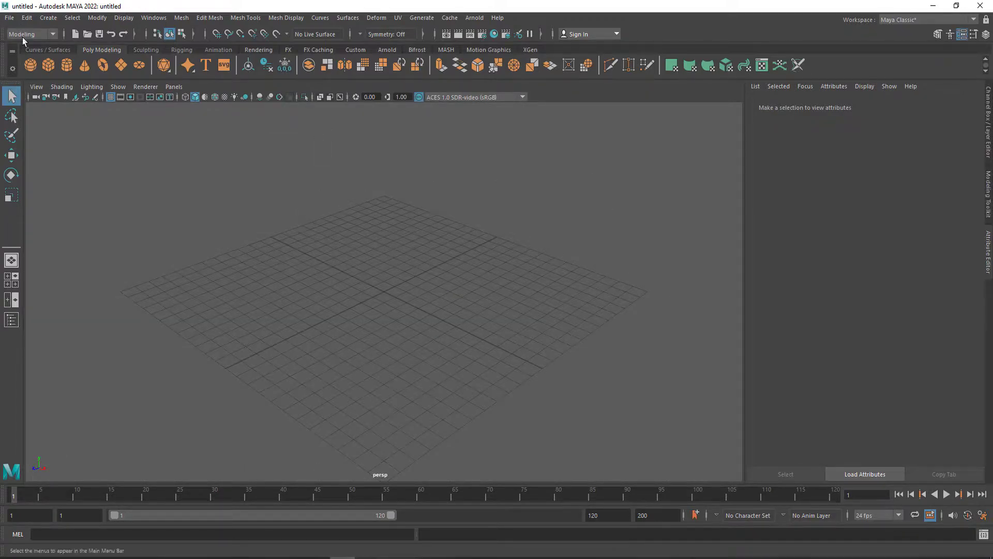
Create a framed polygon sphere, scale it uniformly to about 1.577, and show four views.
{"action": "left_click", "coordinate": [31, 64]}
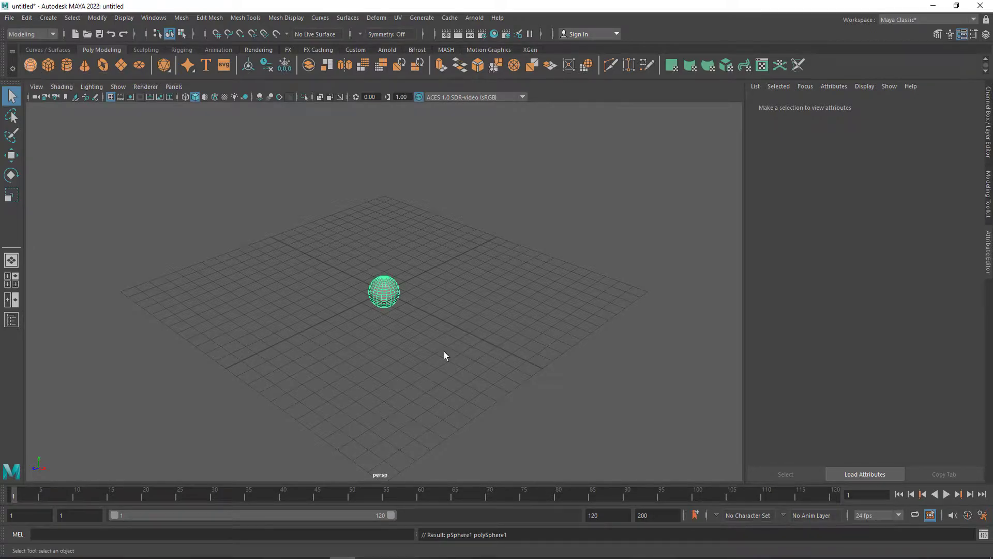
{"action": "key", "text": "f"}
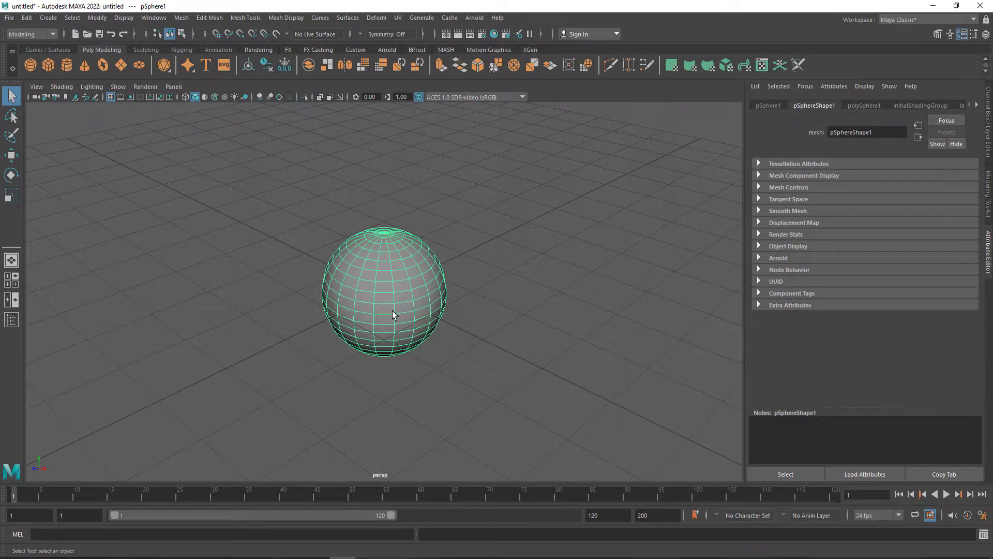
{"action": "key", "text": "r"}
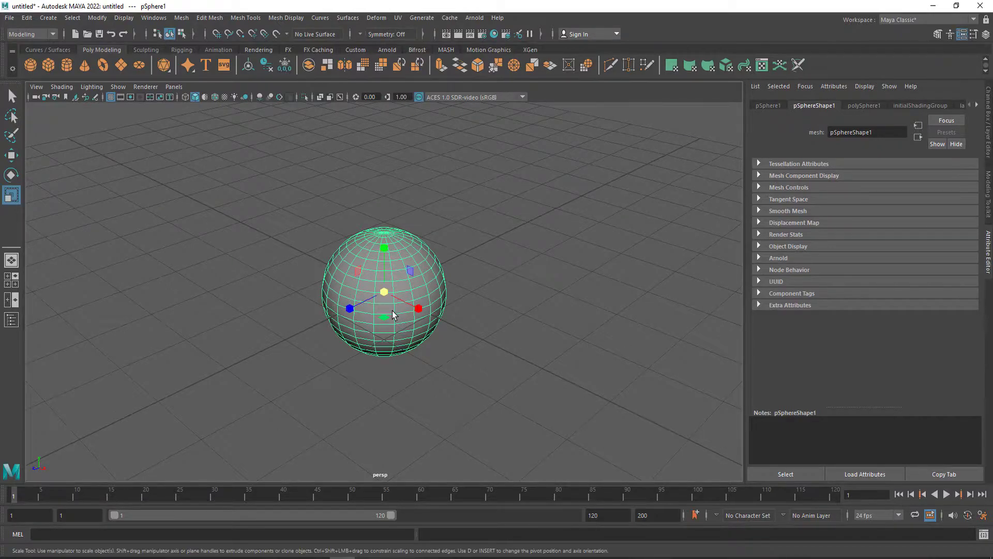
{"action": "left_click_drag", "start_coordinate": [386, 295], "coordinate": [449, 306]}
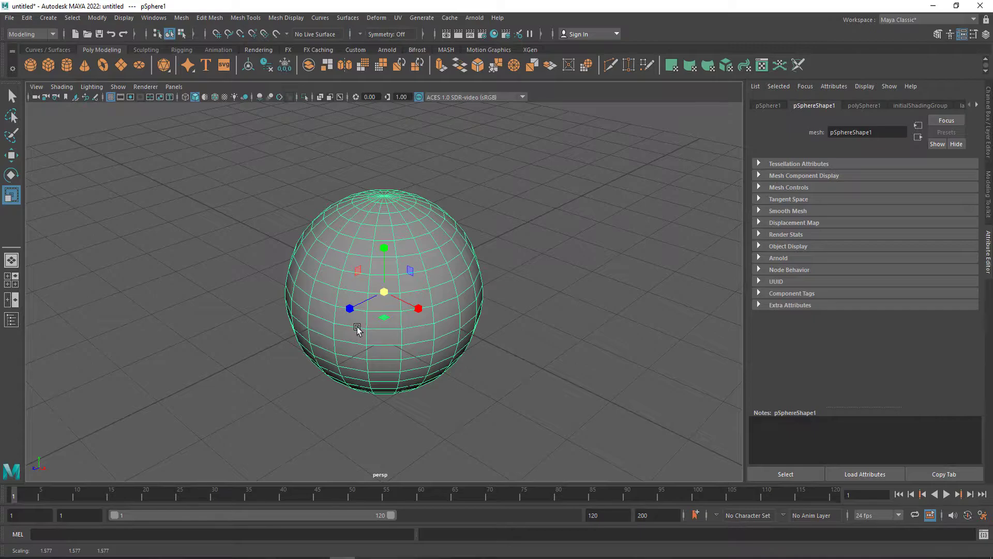
{"action": "key", "text": "space"}
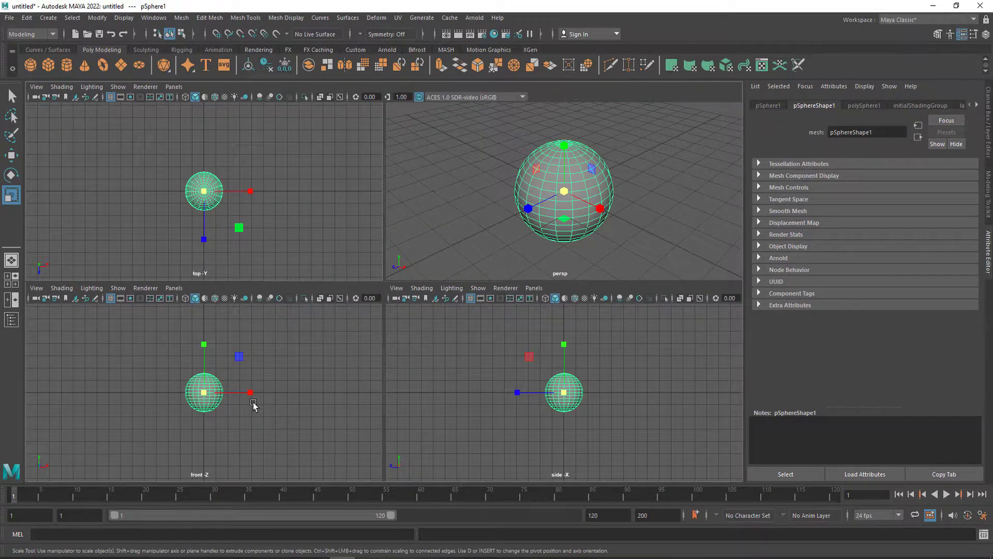
Maximize the front view and move the sphere up to Translate Y 2.415.
{"action": "key", "text": "space"}
{"action": "scroll", "coordinate": [436, 359], "scroll_direction": "up", "scroll_amount": 2}
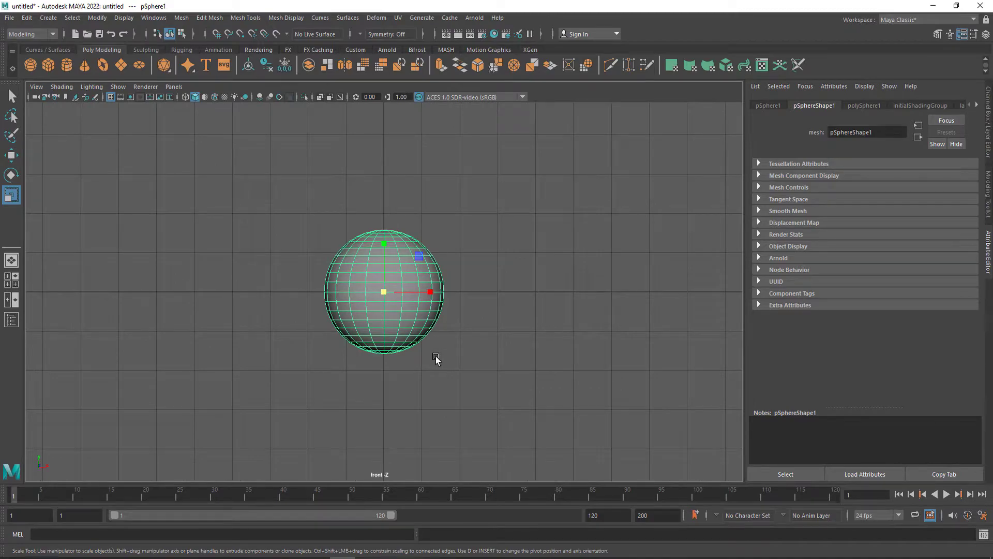
{"action": "key", "text": "w"}
{"action": "left_click_drag", "start_coordinate": [385, 242], "coordinate": [385, 173]}
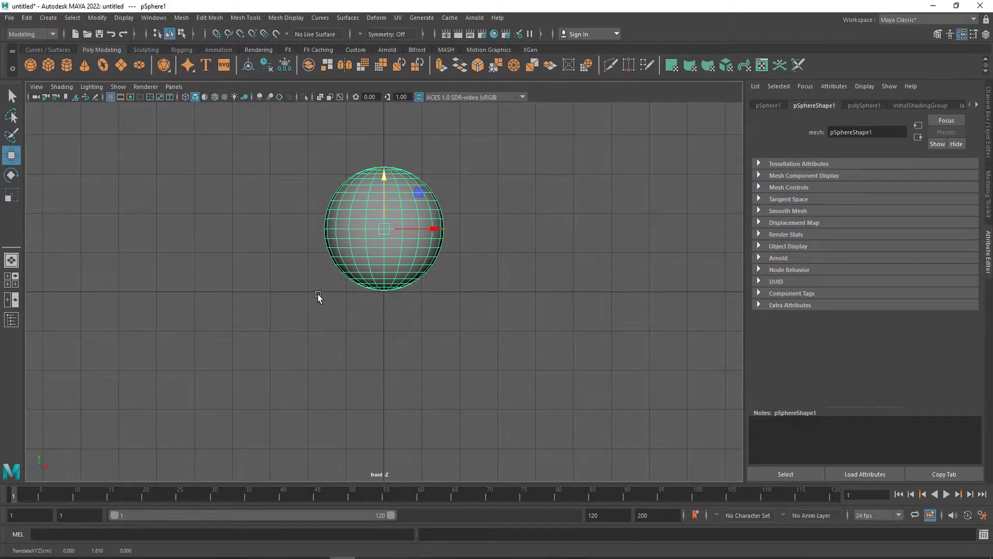
{"action": "left_click_drag", "start_coordinate": [388, 183], "coordinate": [389, 152]}
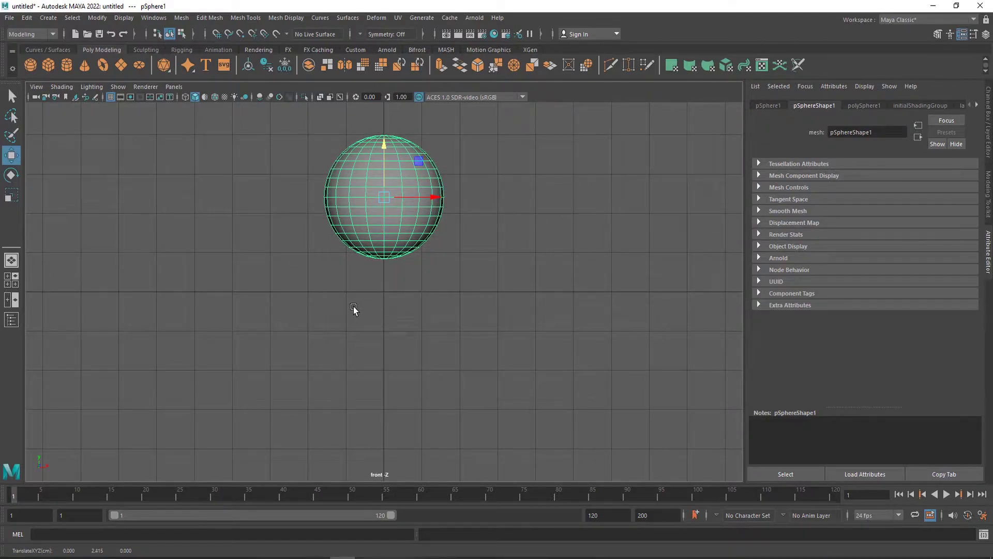
Switch the sphere to face mode and select the faces of its left half.
{"action": "right_click", "coordinate": [356, 190]}
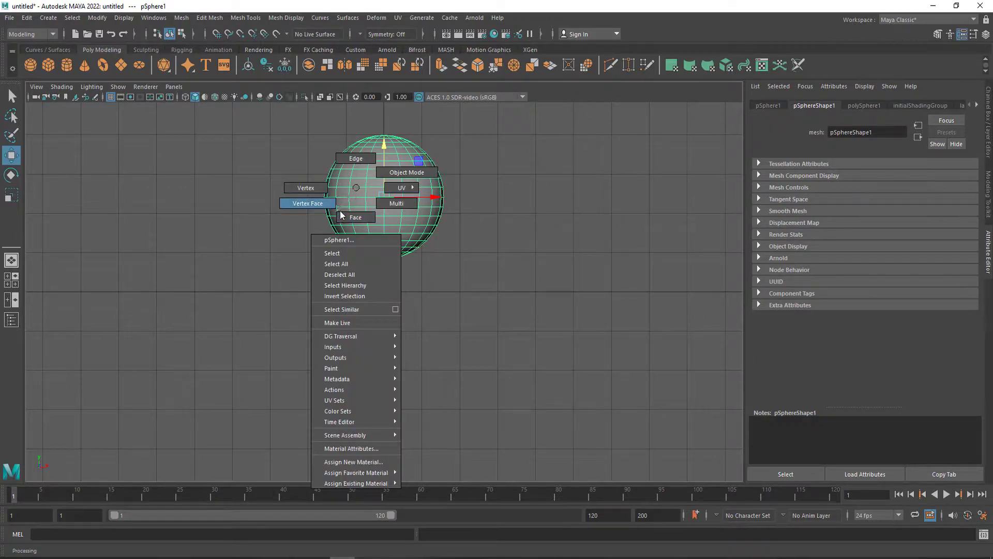
{"action": "left_click", "coordinate": [356, 217]}
{"action": "mouse_move", "coordinate": [305, 118]}
{"action": "left_mouse_down"}
{"action": "mouse_move", "coordinate": [382, 151]}
{"action": "mouse_move", "coordinate": [383, 277]}
{"action": "left_mouse_up"}
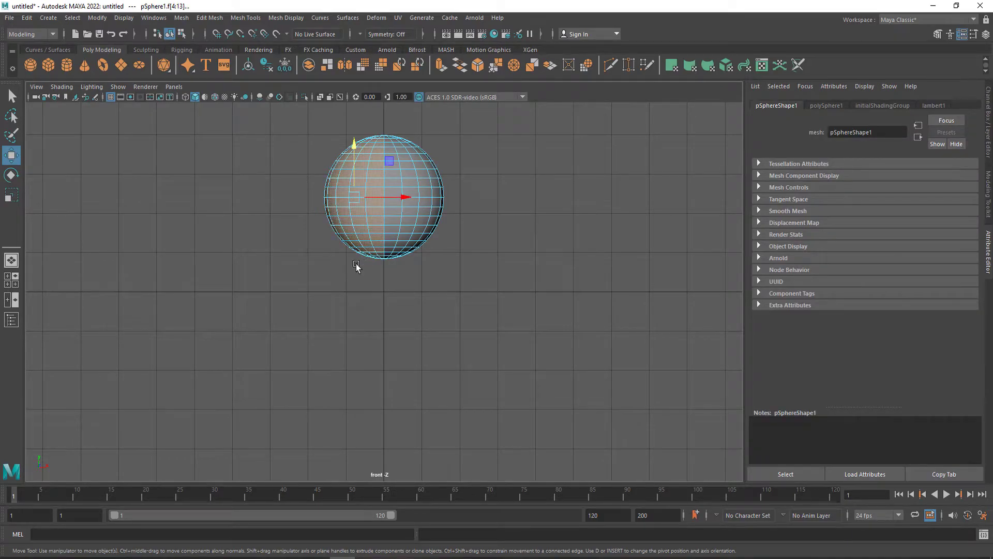
Maximize the perspective view and orbit to inspect the selected faces.
{"action": "key", "text": "space"}
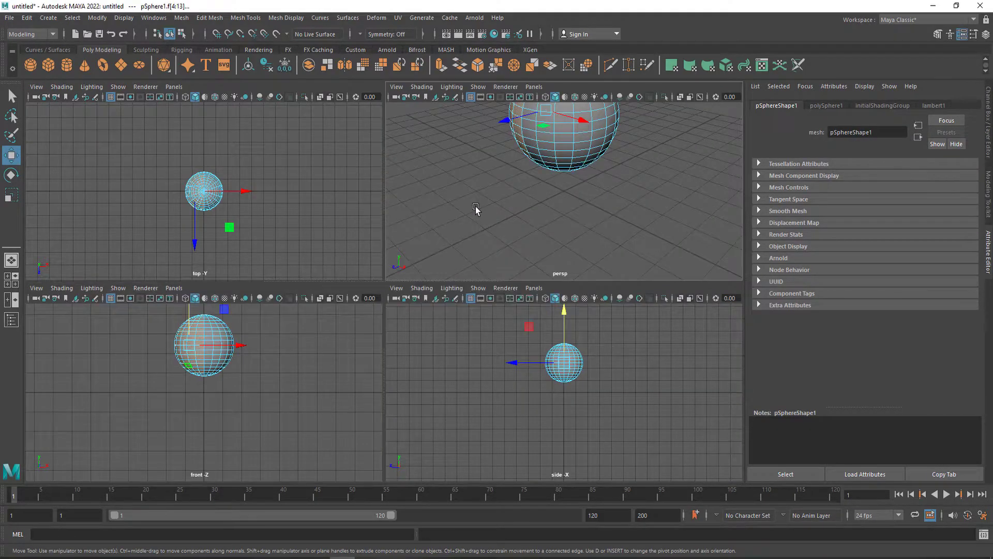
{"action": "key", "text": "space"}
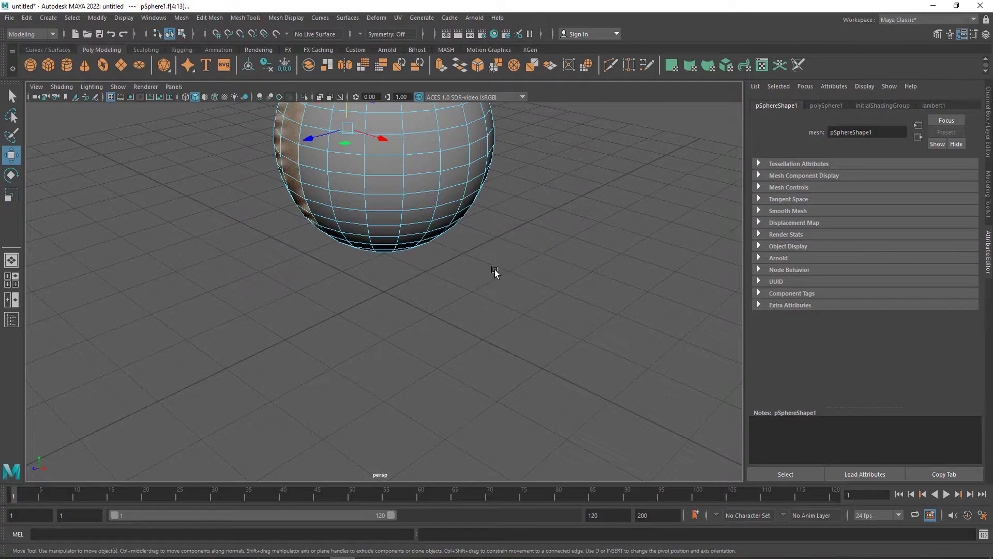
{"action": "mouse_move", "coordinate": [505, 245]}
{"action": "left_mouse_down", "text": "alt"}
{"action": "mouse_move", "coordinate": [488, 391]}
{"action": "mouse_move", "coordinate": [486, 379]}
{"action": "mouse_move", "coordinate": [568, 395]}
{"action": "mouse_move", "coordinate": [687, 384]}
{"action": "mouse_move", "coordinate": [701, 288]}
{"action": "mouse_move", "coordinate": [595, 382]}
{"action": "mouse_move", "coordinate": [536, 383]}
{"action": "left_mouse_up", "text": "alt"}
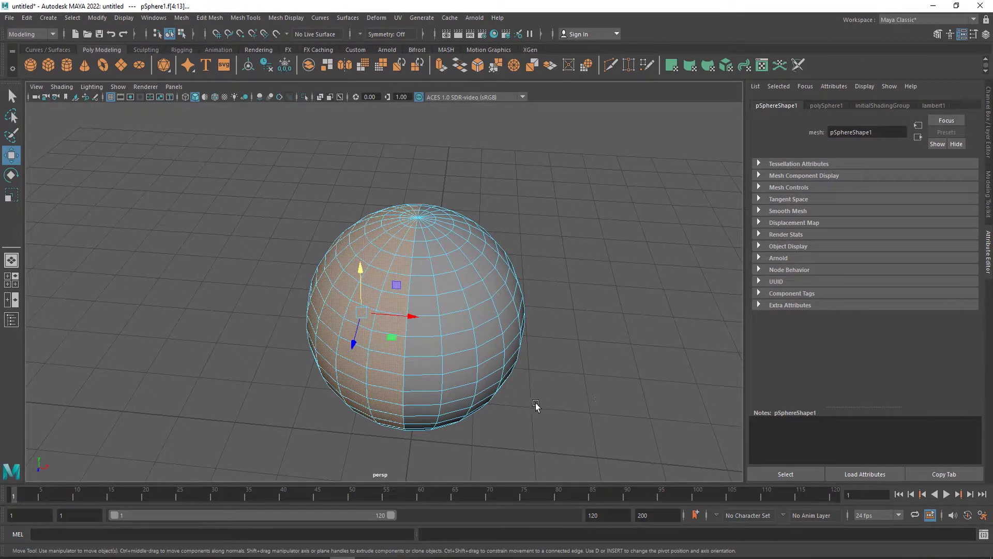
{"action": "left_click", "coordinate": [181, 18]}
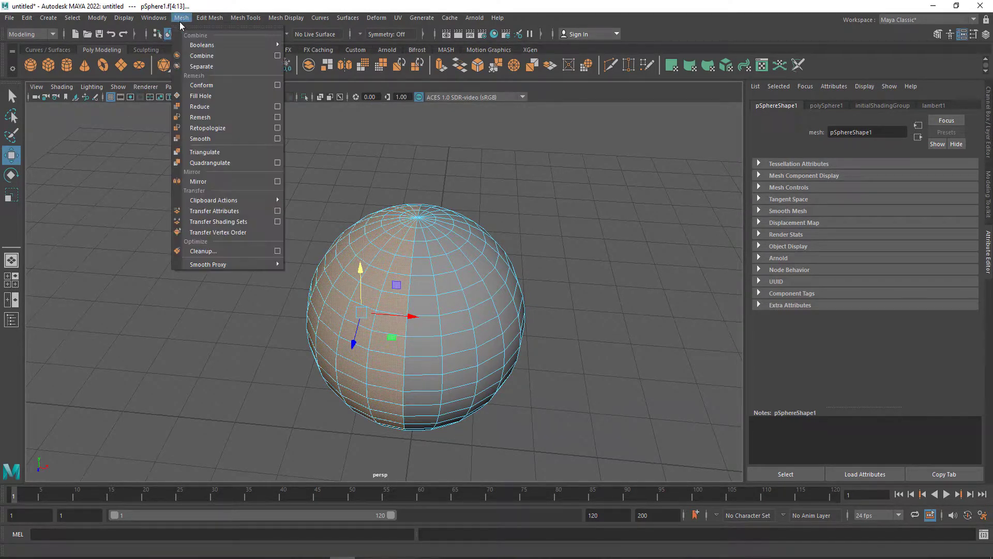
{"action": "mouse_move", "coordinate": [210, 18]}
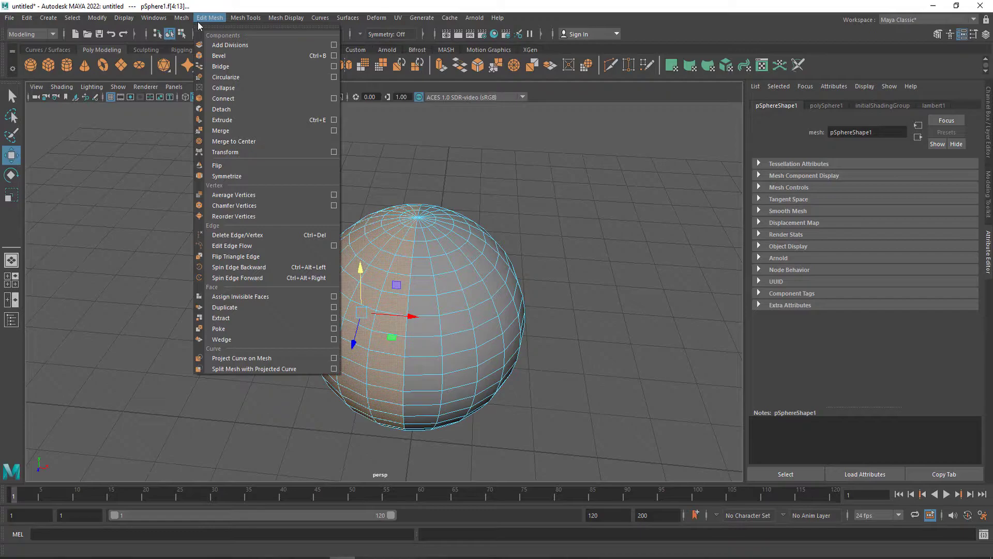
Extract the selected faces into a separate half and return to object mode.
{"action": "left_click", "coordinate": [221, 318]}
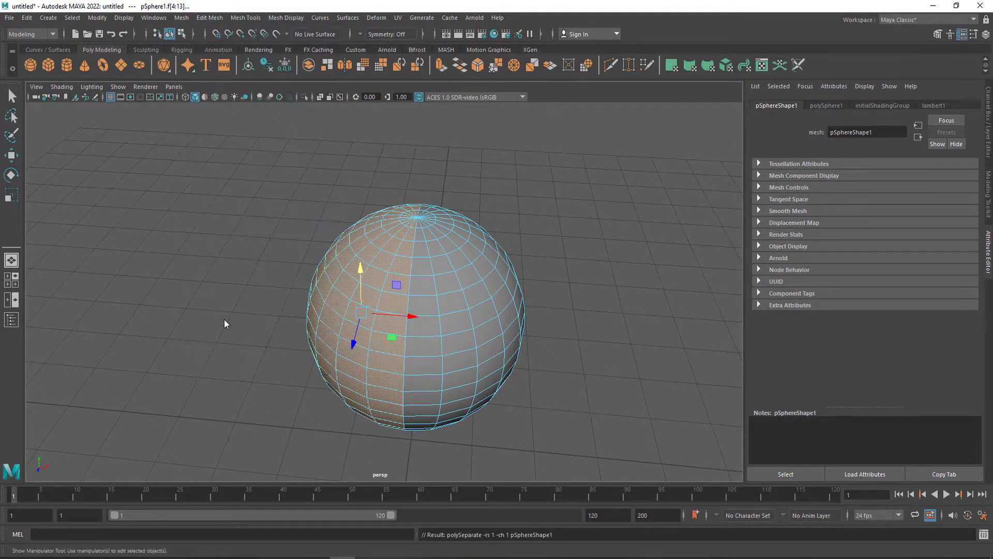
{"action": "left_click", "coordinate": [165, 202]}
{"action": "key", "text": "F8"}
{"action": "key", "text": "q"}
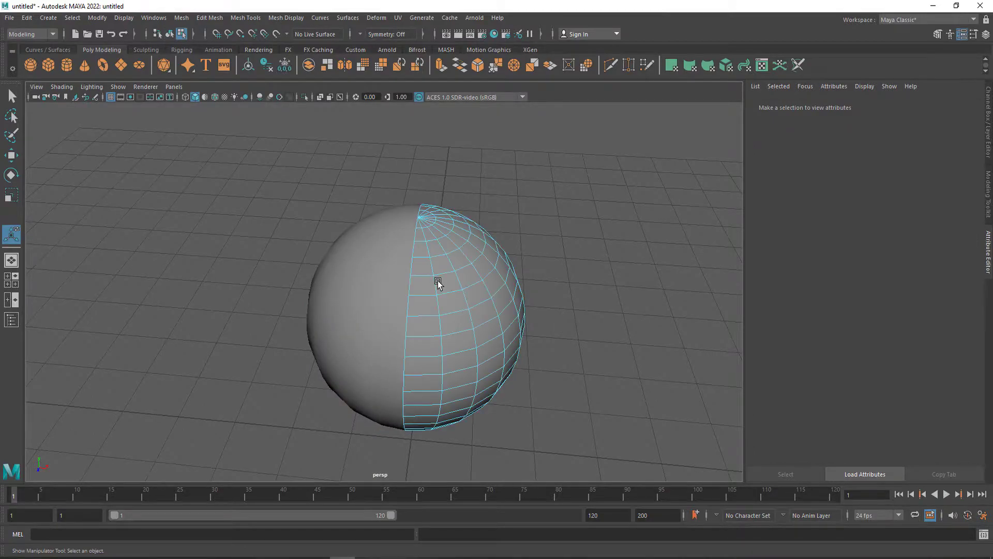
Drag the left half away to check the split, then undo the move.
{"action": "right_click_drag", "start_coordinate": [437, 280], "coordinate": [476, 256]}
{"action": "left_click", "coordinate": [433, 282]}
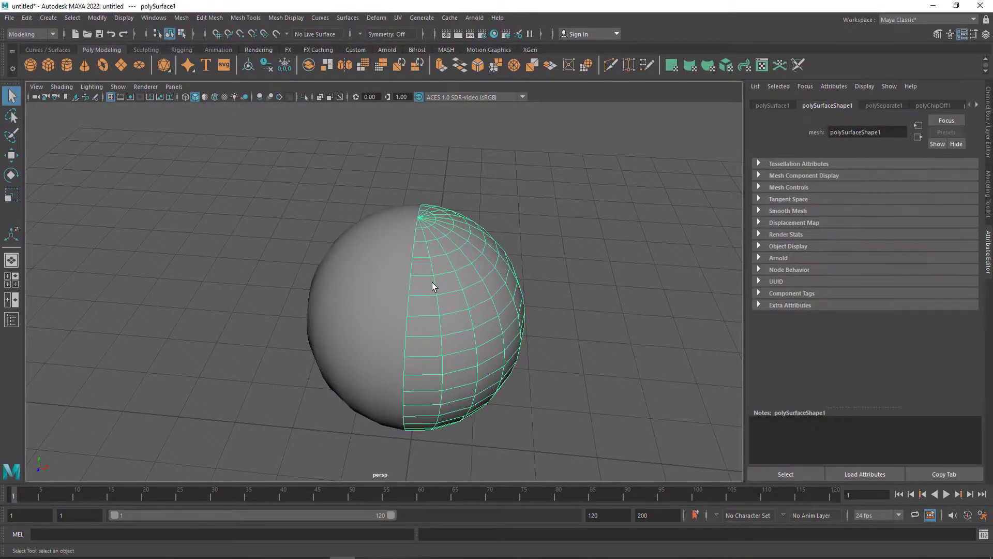
{"action": "left_click", "coordinate": [360, 280]}
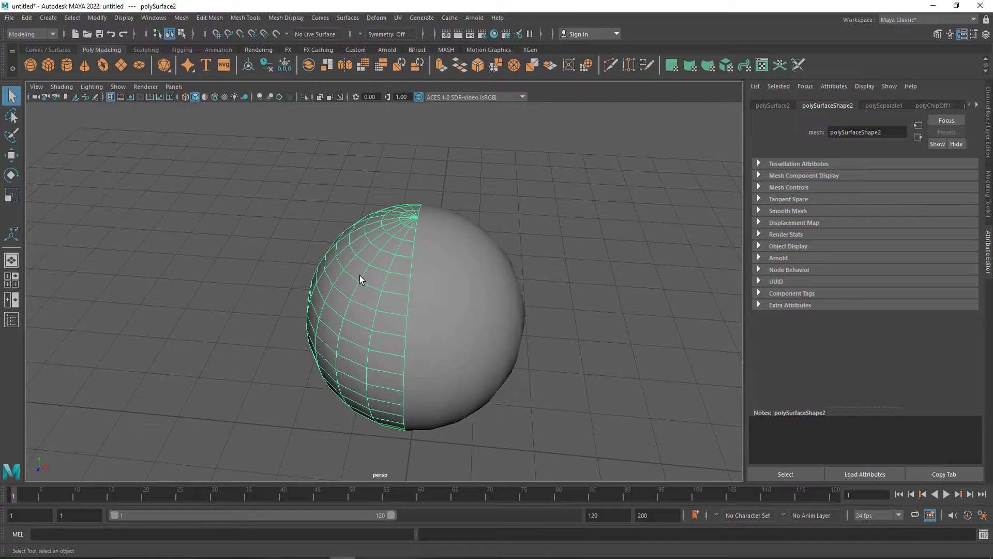
{"action": "key", "text": "w"}
{"action": "left_click_drag", "start_coordinate": [456, 320], "coordinate": [306, 316]}
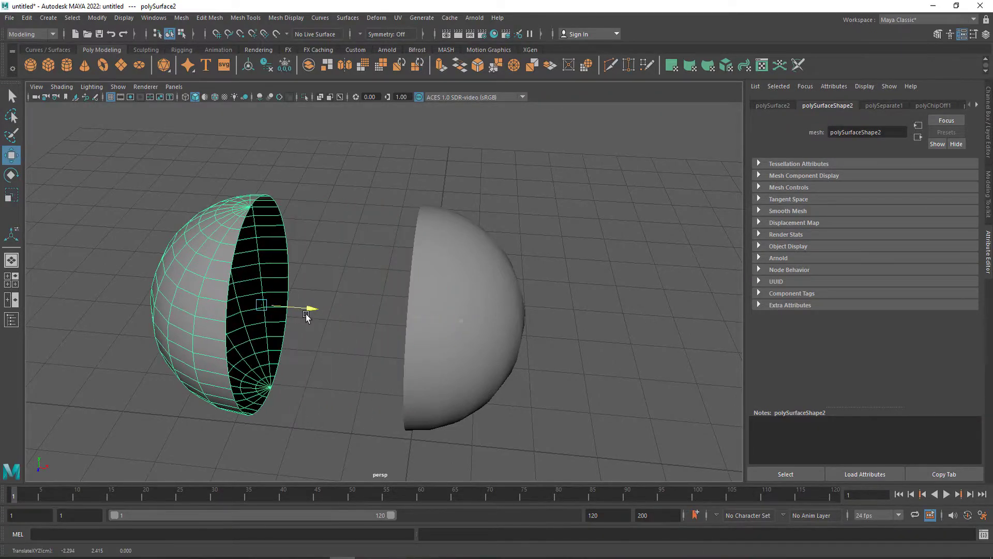
{"action": "key", "text": "ctrl+z"}
{"action": "key", "text": "ctrl+z"}
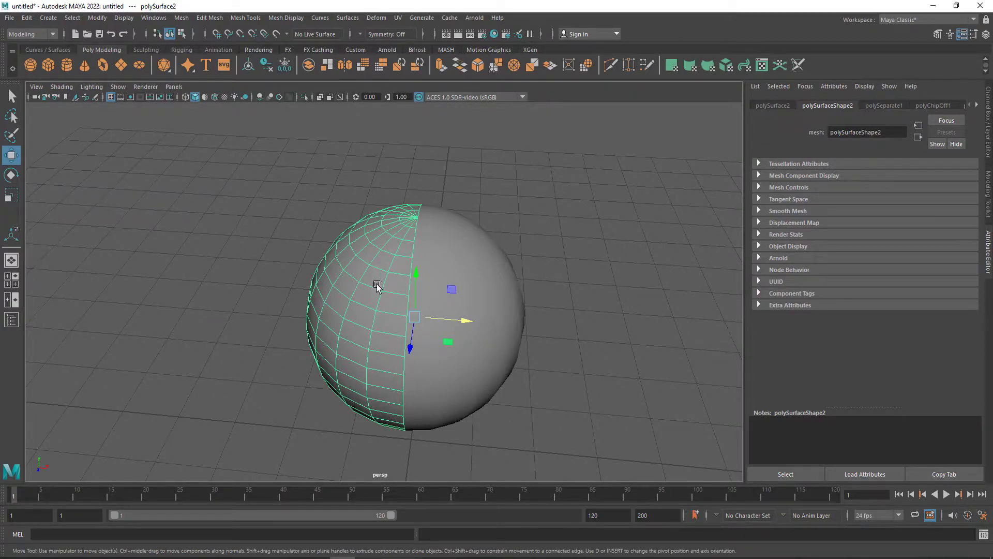
Rotate the left half-sphere to Rotate X 90 using the Channel Box.
{"action": "key", "text": "e"}
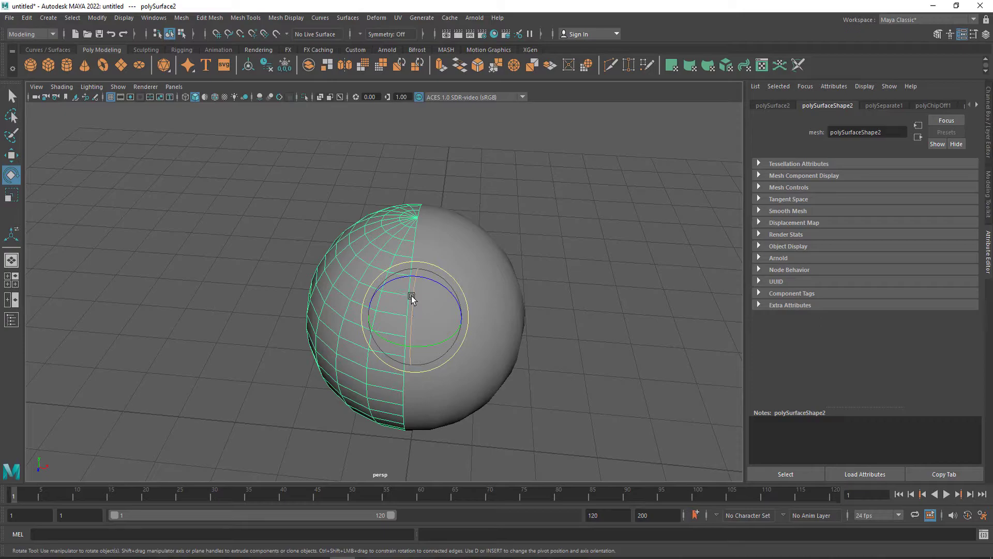
{"action": "left_click_drag", "start_coordinate": [411, 309], "coordinate": [422, 266]}
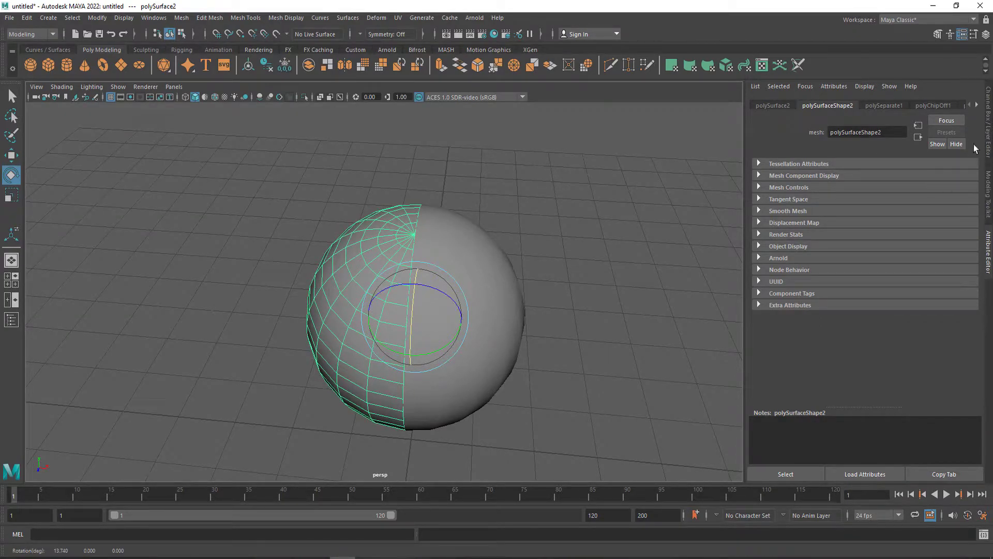
{"action": "left_click", "coordinate": [989, 124]}
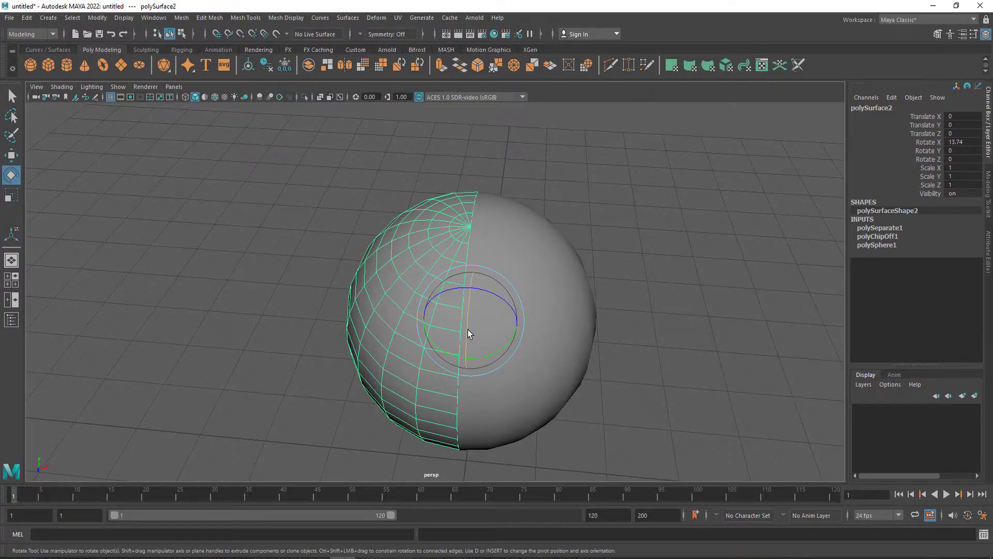
{"action": "left_click_drag", "start_coordinate": [468, 334], "coordinate": [467, 337]}
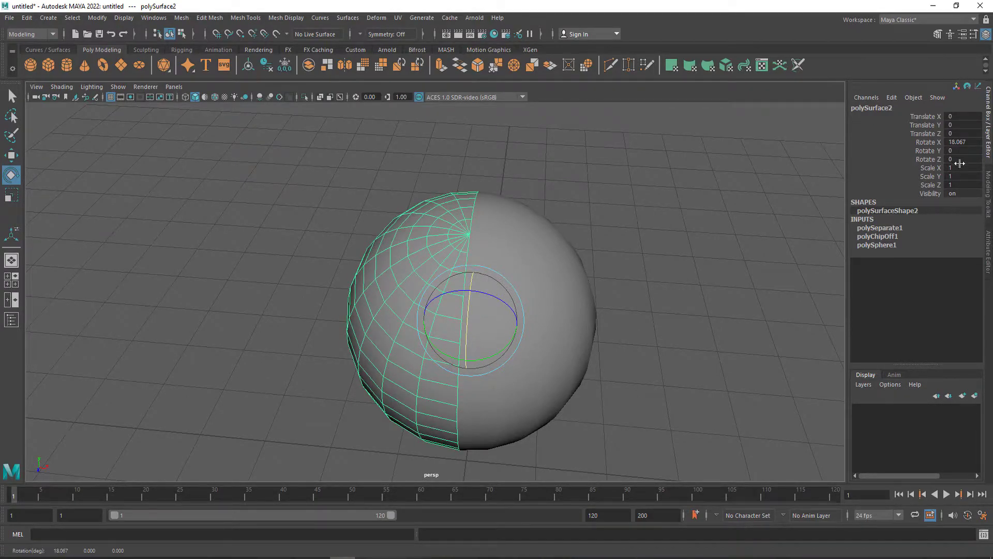
{"action": "double_click", "coordinate": [967, 142]}
{"action": "type", "text": "90"}
{"action": "key", "text": "Return"}
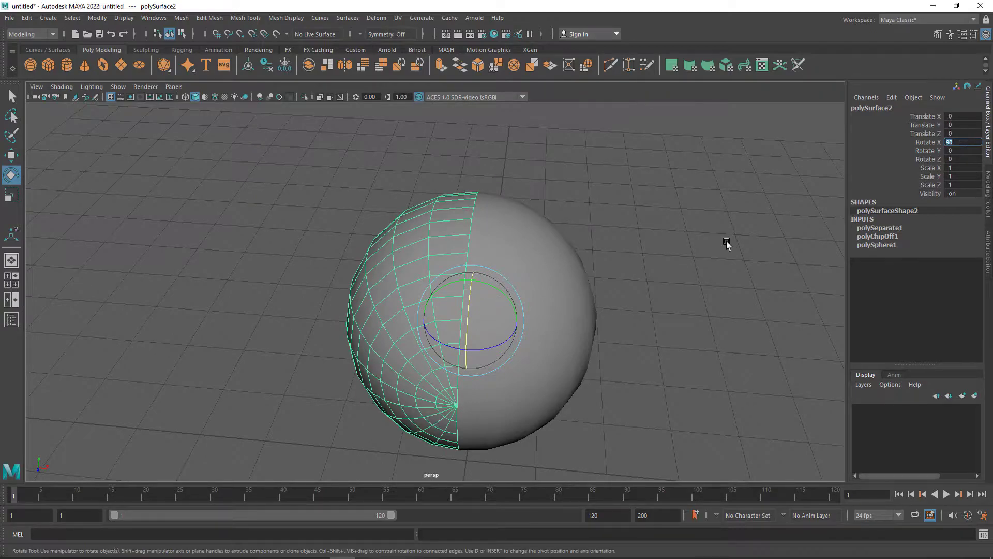
Reselect the halves and orbit to a more top-down view of the sphere.
{"action": "left_click", "coordinate": [702, 239]}
{"action": "left_click", "coordinate": [417, 321]}
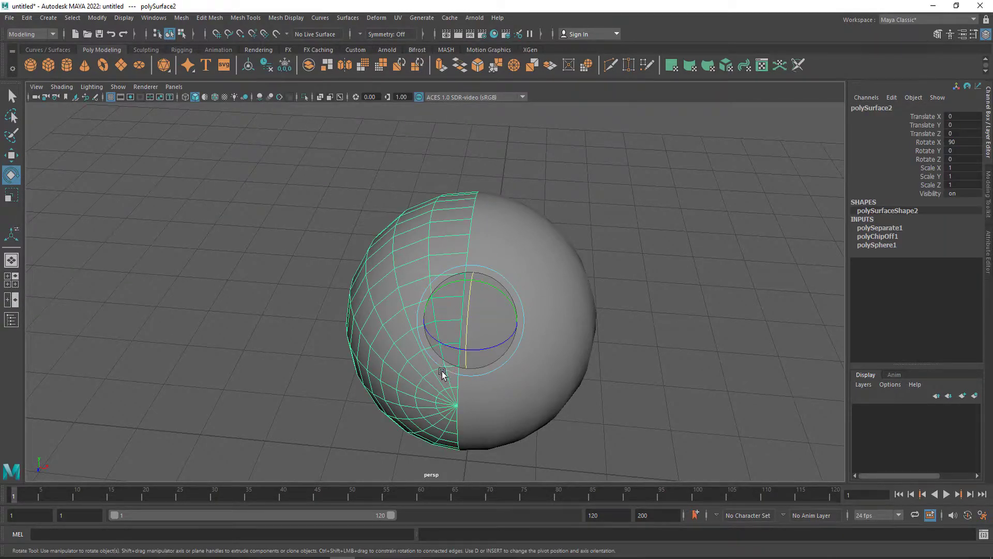
{"action": "left_click", "coordinate": [329, 160]}
{"action": "left_click", "coordinate": [505, 318]}
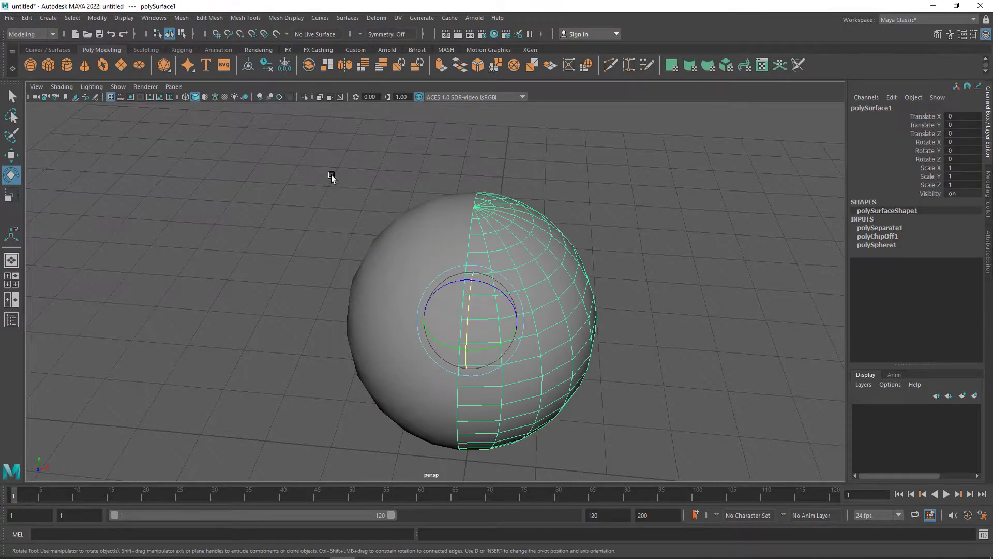
{"action": "left_click_drag", "start_coordinate": [331, 176], "coordinate": [476, 315], "text": "alt"}
{"action": "scroll", "coordinate": [477, 315], "scroll_direction": "down", "scroll_amount": 3}
{"action": "scroll", "coordinate": [443, 348], "scroll_direction": "down", "scroll_amount": 2}
{"action": "mouse_move", "coordinate": [444, 349]}
{"action": "left_mouse_down", "text": "alt"}
{"action": "mouse_move", "coordinate": [480, 329]}
{"action": "mouse_move", "coordinate": [428, 326]}
{"action": "mouse_move", "coordinate": [426, 277]}
{"action": "left_mouse_up", "text": "alt"}
{"action": "mouse_move", "coordinate": [312, 178]}
{"action": "left_mouse_down"}
{"action": "mouse_move", "coordinate": [564, 296]}
{"action": "mouse_move", "coordinate": [579, 406]}
{"action": "left_mouse_up"}
Select both sphere halves and combine them into one mesh.
{"action": "key", "text": "w"}
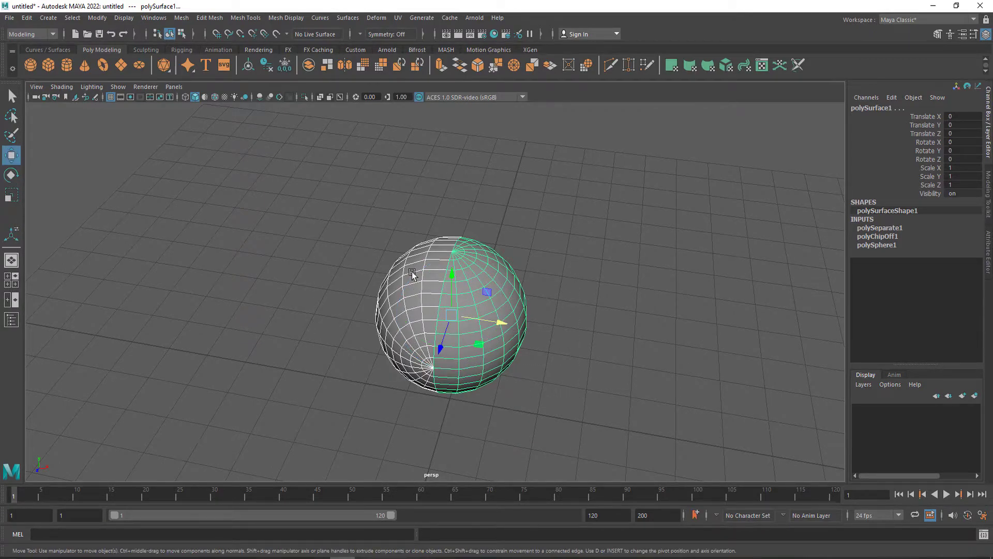
{"action": "left_click_drag", "start_coordinate": [320, 197], "coordinate": [576, 417]}
{"action": "left_click", "coordinate": [184, 18]}
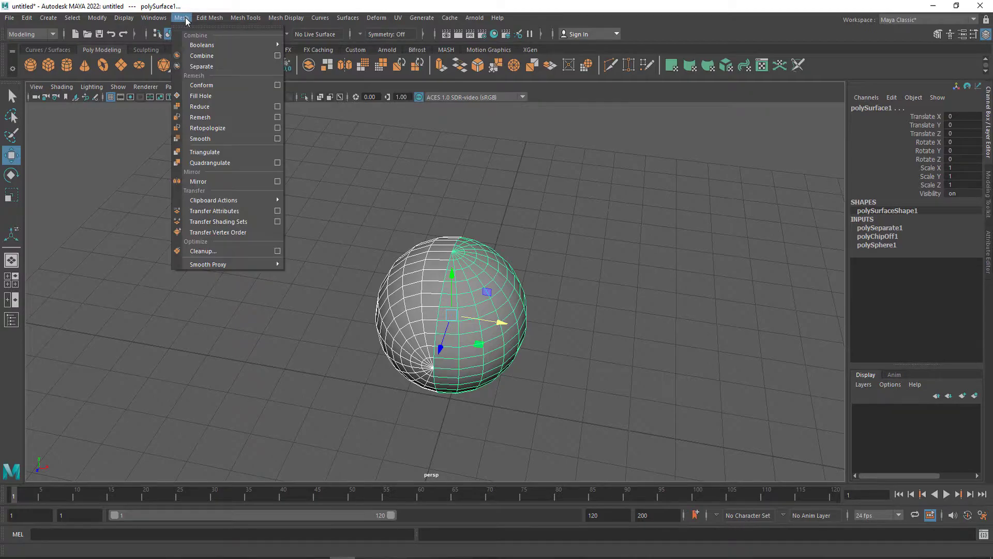
{"action": "left_click", "coordinate": [206, 56]}
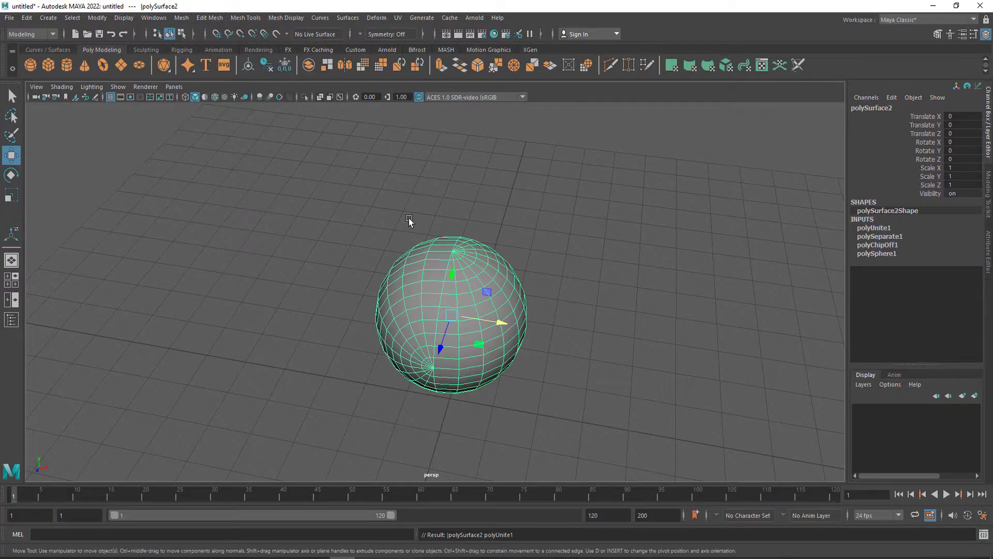
{"action": "left_click", "coordinate": [537, 219]}
{"action": "left_click", "coordinate": [494, 302]}
In a maximized front view, move the sphere along X to about -0.008.
{"action": "left_click_drag", "start_coordinate": [494, 320], "coordinate": [529, 305]}
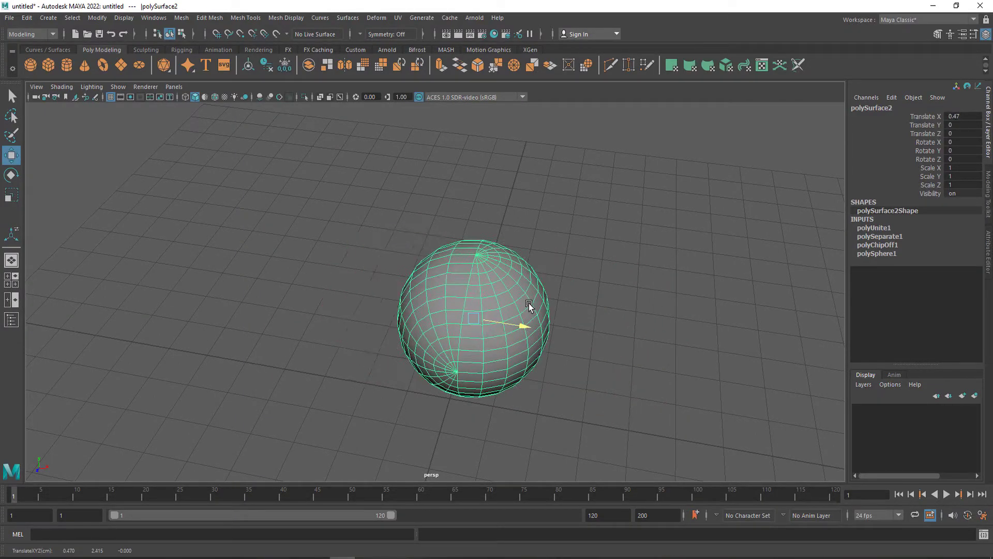
{"action": "left_click", "coordinate": [551, 284]}
{"action": "key", "text": "ctrl+z"}
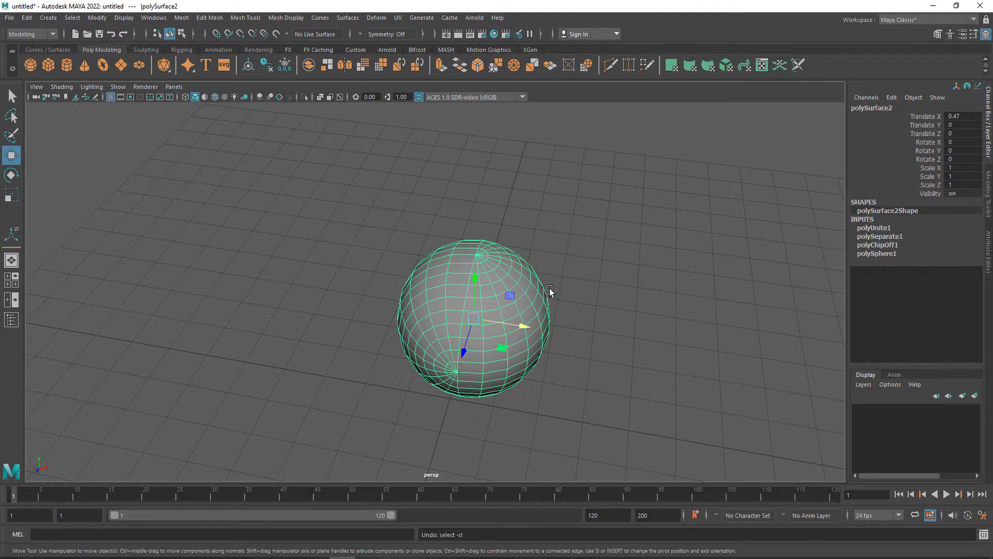
{"action": "left_click_drag", "start_coordinate": [524, 326], "coordinate": [501, 327]}
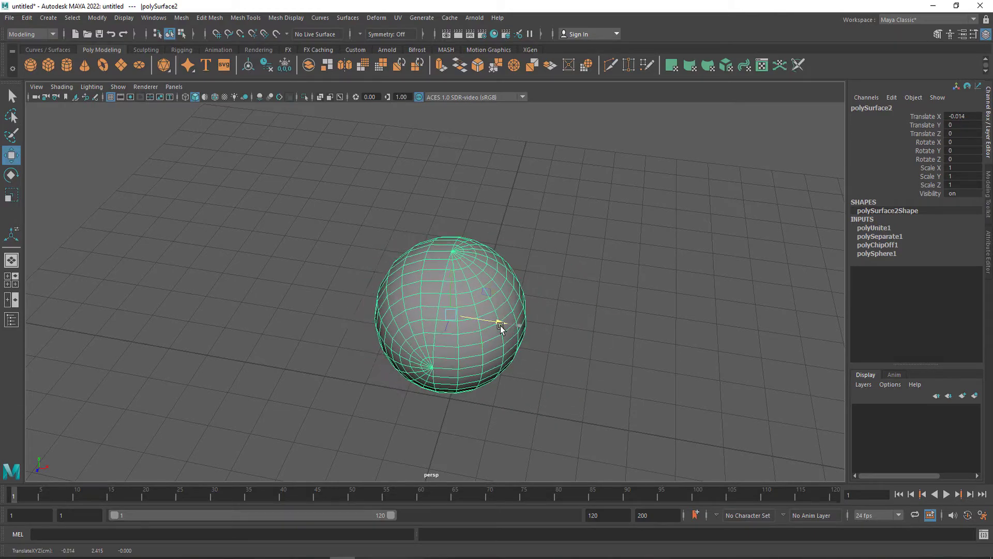
{"action": "key", "text": "ctrl+z"}
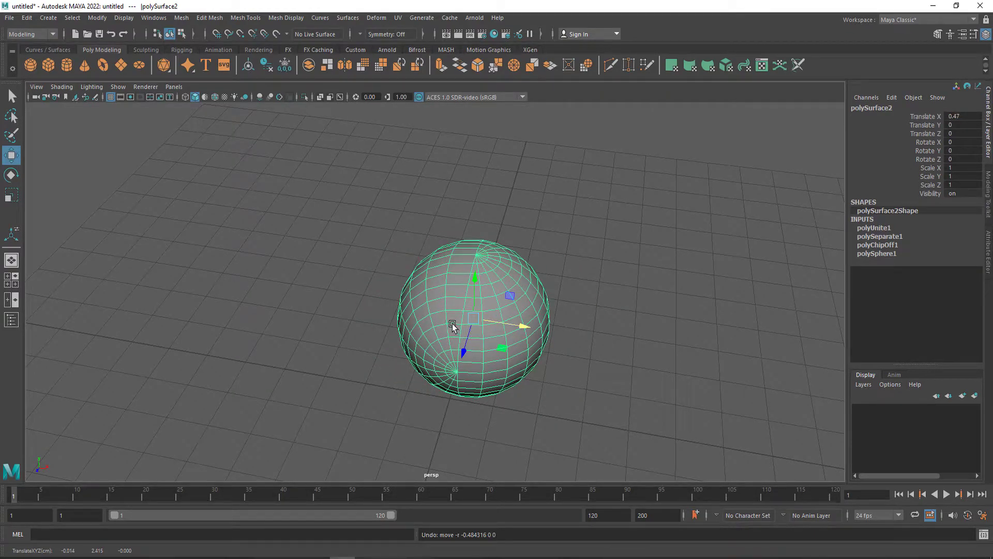
{"action": "key", "text": "space"}
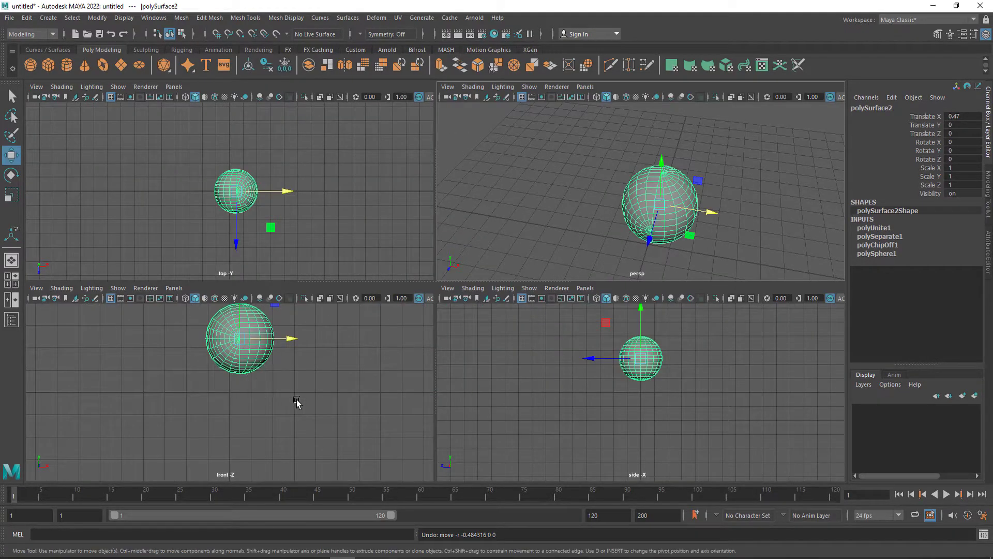
{"action": "key", "text": "space"}
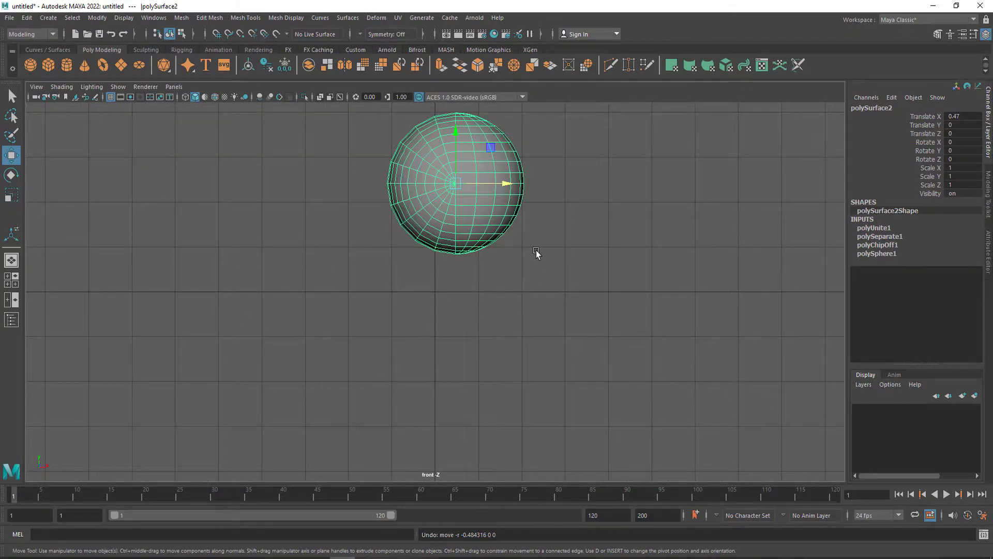
{"action": "middle_click_drag", "start_coordinate": [542, 238], "coordinate": [524, 343], "text": "alt"}
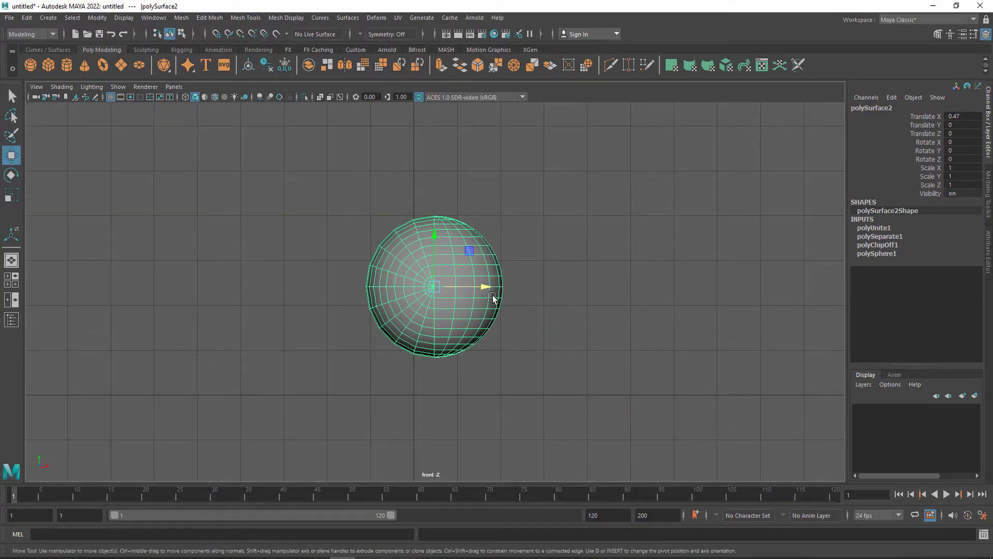
{"action": "left_click_drag", "start_coordinate": [486, 290], "coordinate": [465, 290]}
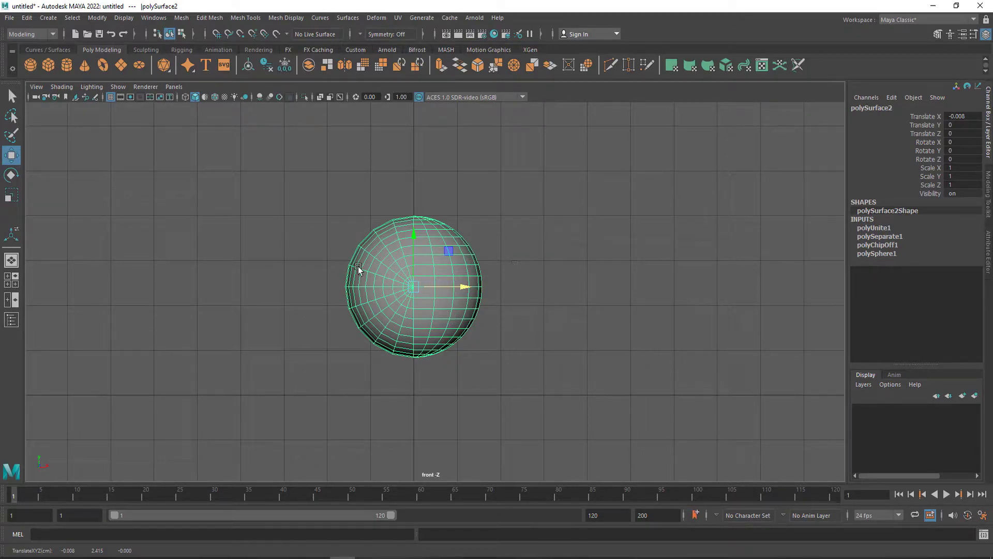
In vertex mode, select the vertex column along the sphere's centre seam.
{"action": "right_click", "coordinate": [396, 266]}
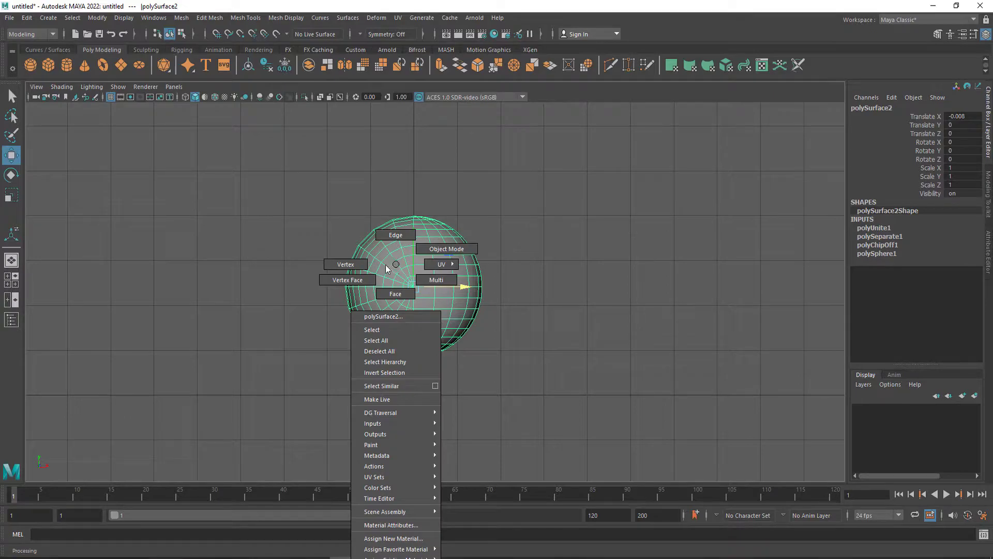
{"action": "left_click", "coordinate": [359, 264]}
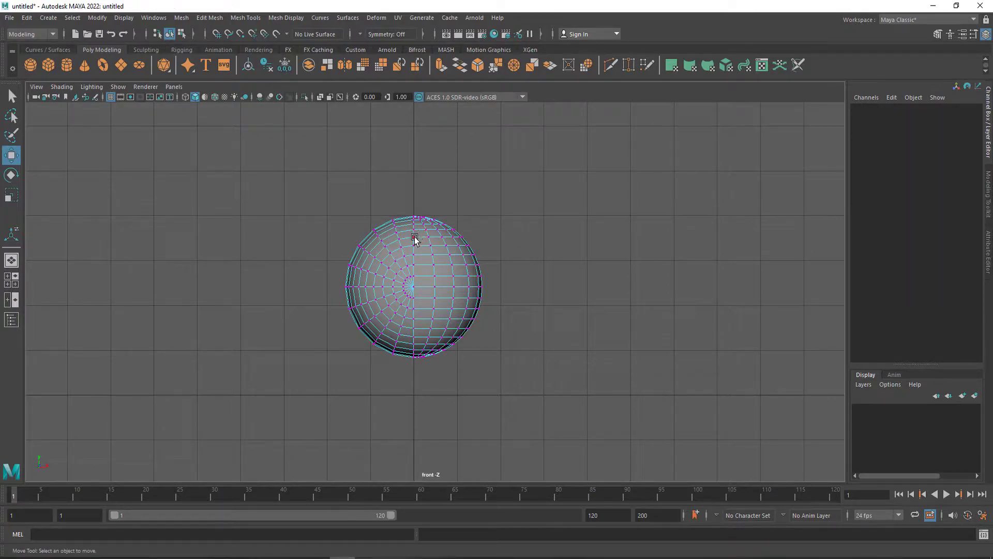
{"action": "left_click", "coordinate": [414, 217]}
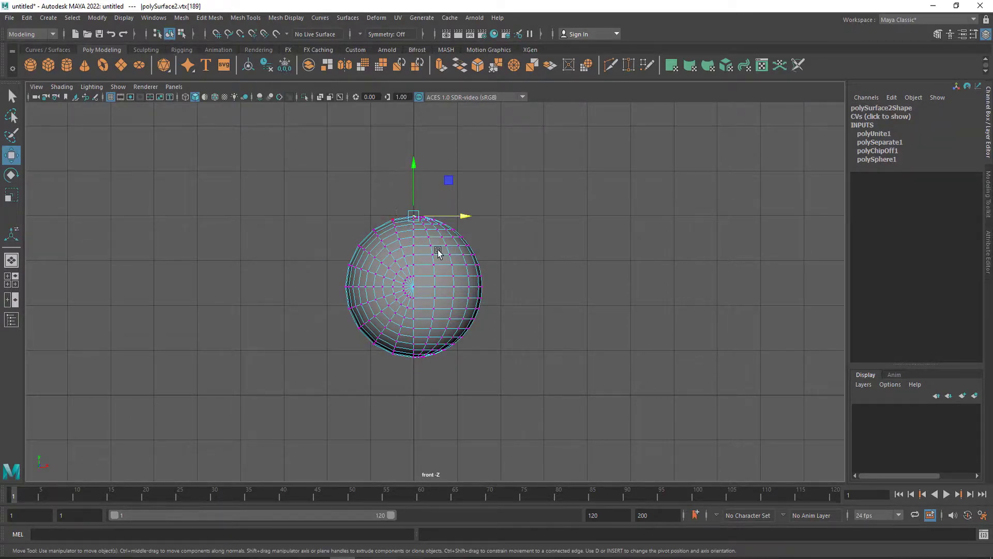
{"action": "scroll", "coordinate": [438, 252], "scroll_direction": "up", "scroll_amount": 1}
{"action": "scroll", "coordinate": [433, 281], "scroll_direction": "up", "scroll_amount": 3}
{"action": "left_click", "coordinate": [393, 144]}
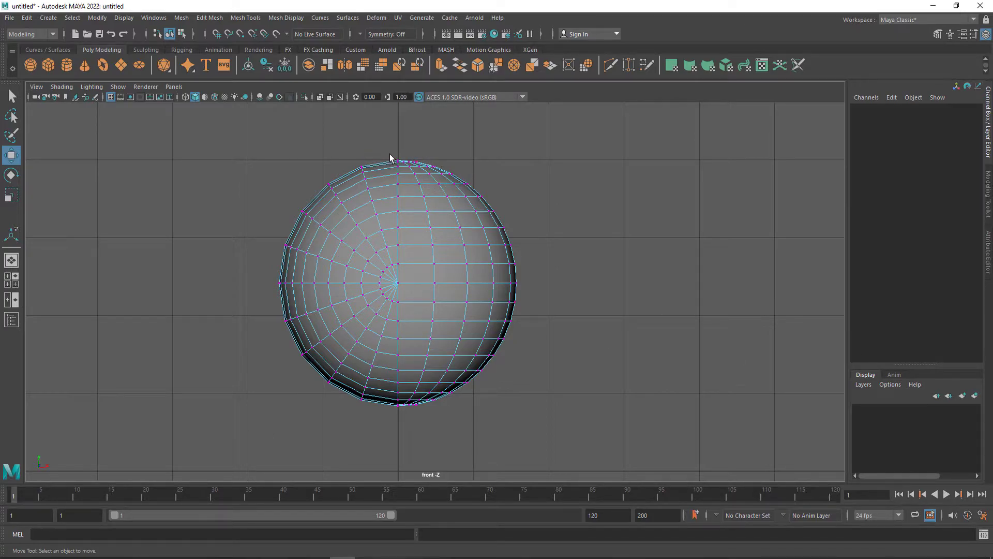
{"action": "left_click_drag", "start_coordinate": [397, 153], "coordinate": [399, 339]}
{"action": "left_click_drag", "start_coordinate": [399, 339], "coordinate": [401, 421]}
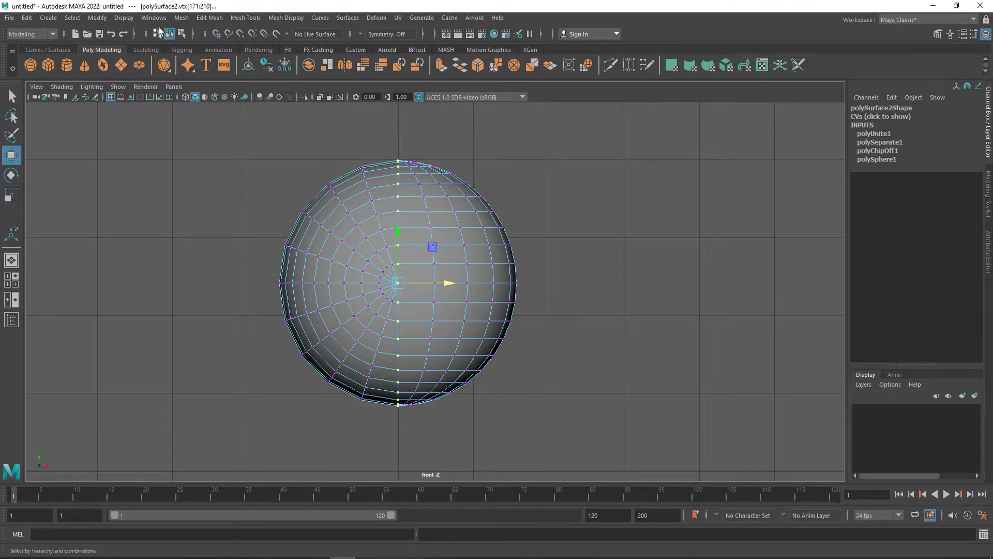
Merge the seam vertices with a 0.01 threshold and return to the perspective view.
{"action": "left_click", "coordinate": [211, 19]}
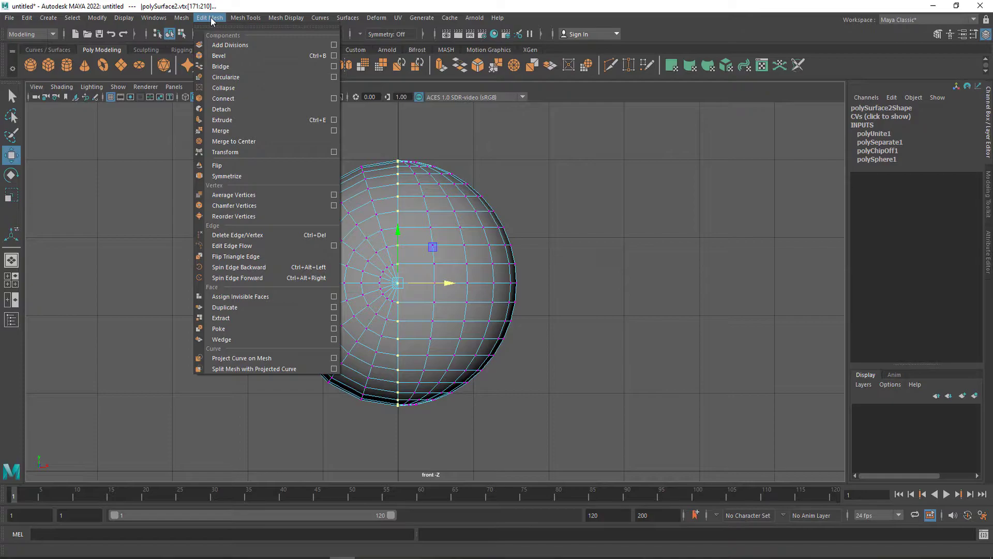
{"action": "left_click", "coordinate": [225, 131]}
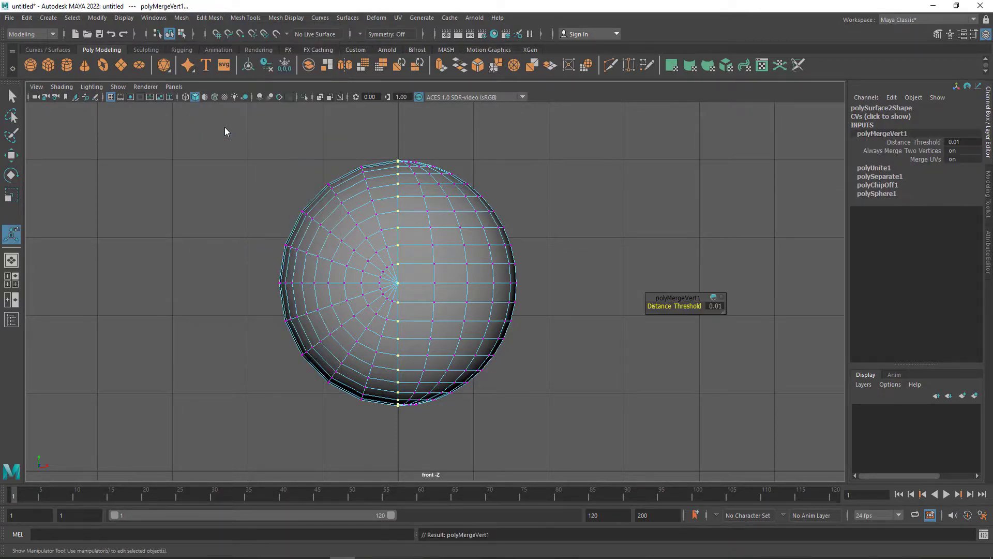
{"action": "left_click", "coordinate": [553, 229]}
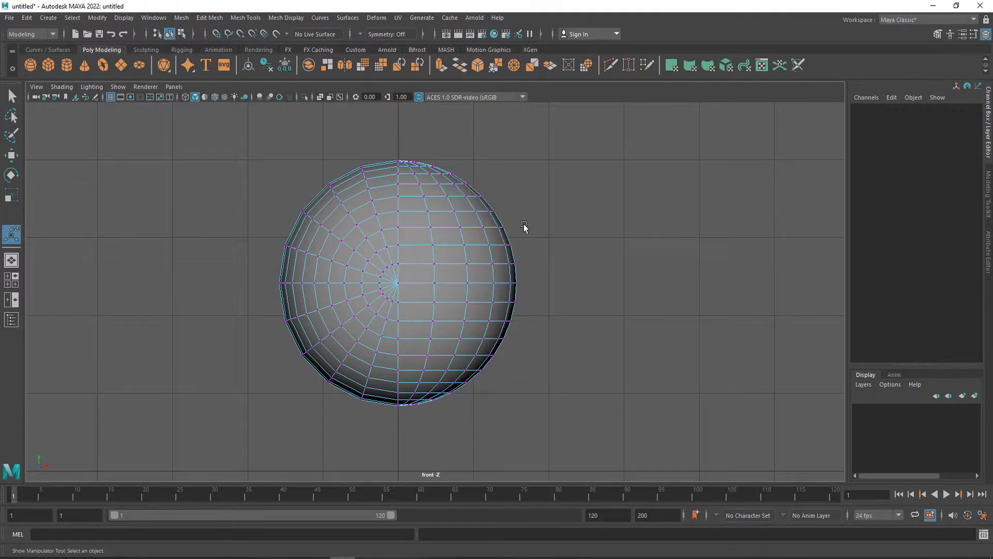
{"action": "key", "text": "space"}
{"action": "key", "text": "space"}
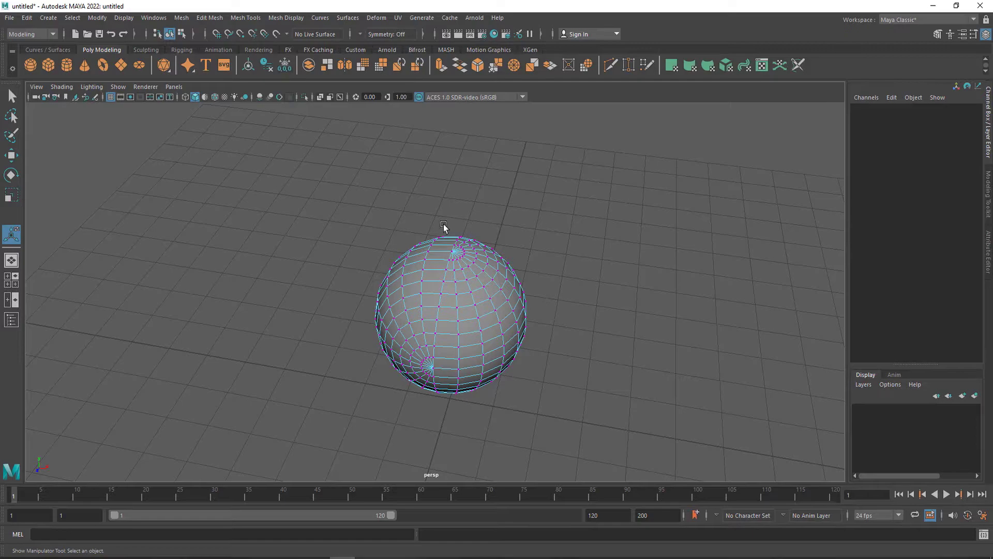
Select two neighbouring face loops forming a curved band around the sphere.
{"action": "right_click", "coordinate": [456, 310]}
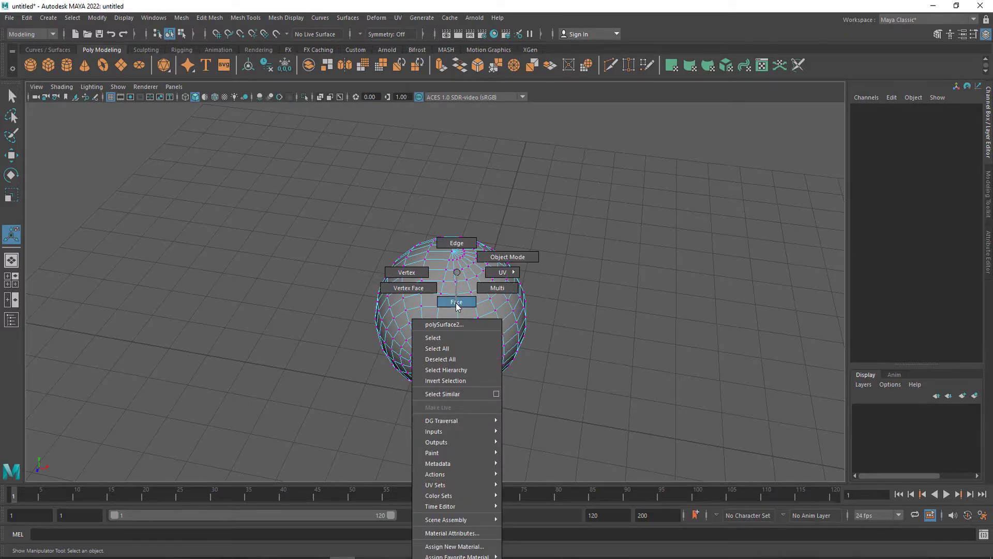
{"action": "left_click", "coordinate": [456, 301]}
{"action": "left_click", "coordinate": [469, 326]}
{"action": "left_click", "coordinate": [575, 281]}
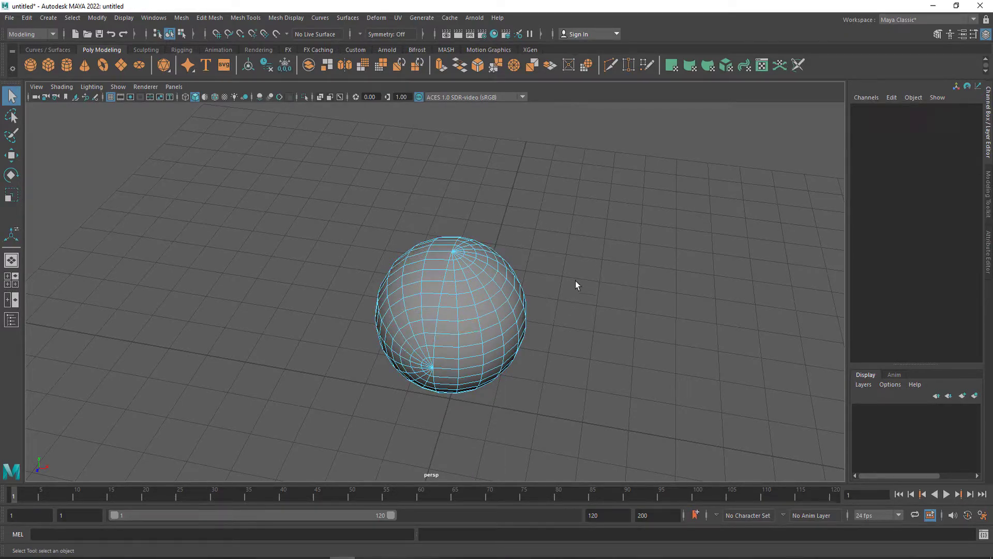
{"action": "left_click", "coordinate": [449, 331]}
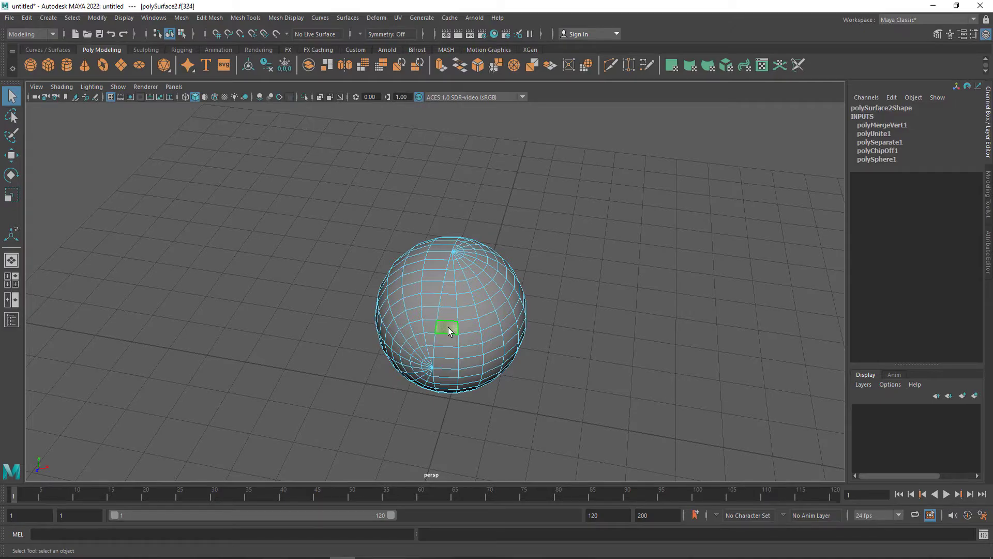
{"action": "double_click", "coordinate": [429, 331], "text": "shift"}
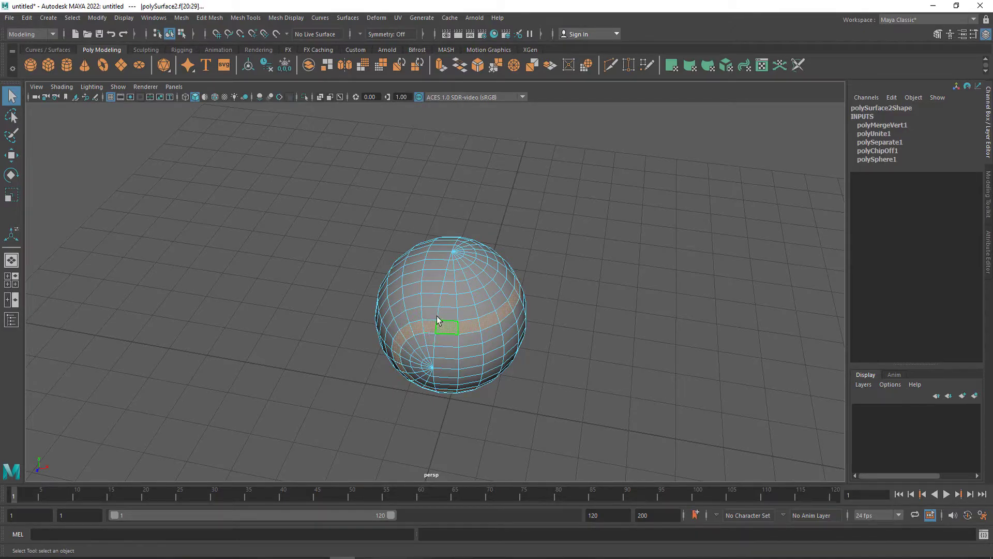
{"action": "mouse_move", "coordinate": [429, 331]}
{"action": "left_mouse_down", "text": "alt"}
{"action": "mouse_move", "coordinate": [535, 233]}
{"action": "mouse_move", "coordinate": [440, 271]}
{"action": "mouse_move", "coordinate": [449, 307]}
{"action": "left_mouse_up", "text": "alt"}
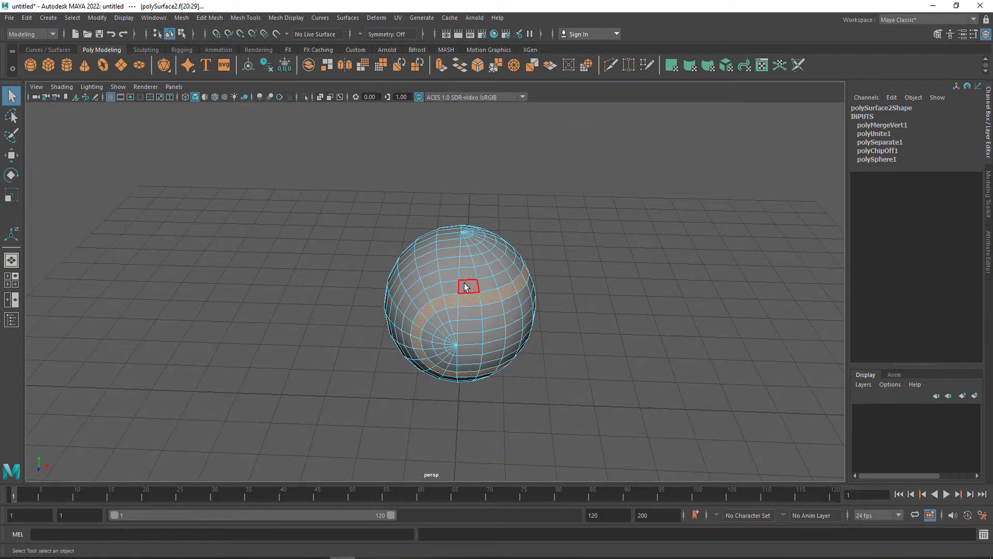
{"action": "left_click", "coordinate": [465, 286]}
{"action": "double_click", "coordinate": [451, 291], "text": "shift"}
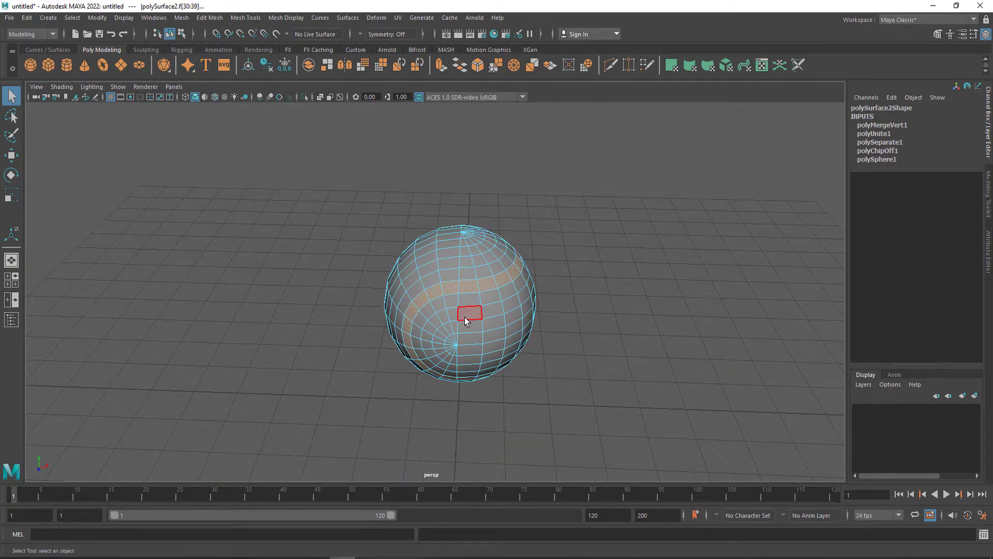
{"action": "mouse_move", "coordinate": [466, 317]}
{"action": "left_mouse_down", "text": "alt"}
{"action": "mouse_move", "coordinate": [558, 202]}
{"action": "mouse_move", "coordinate": [543, 370]}
{"action": "mouse_move", "coordinate": [473, 332]}
{"action": "mouse_move", "coordinate": [476, 318]}
{"action": "left_mouse_up", "text": "alt"}
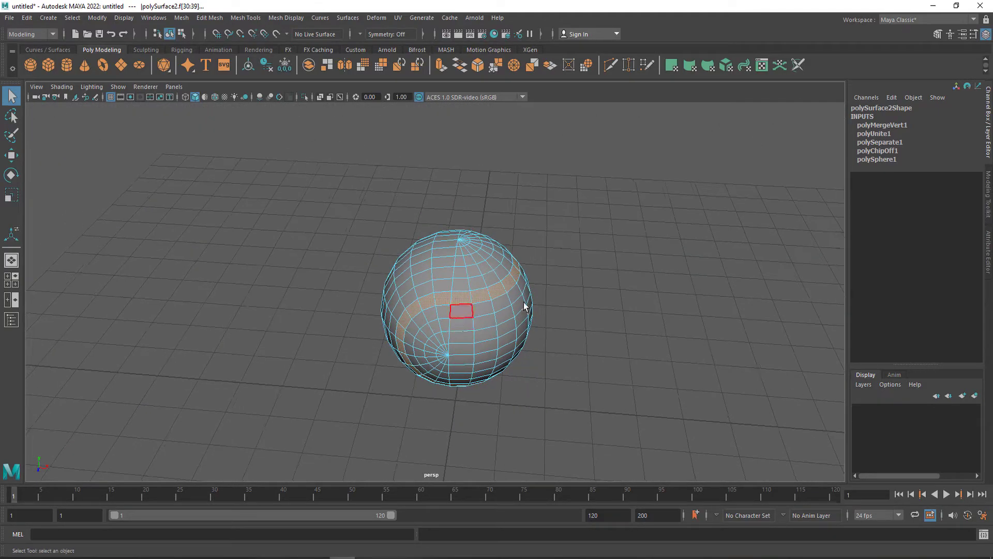
Extrude the band with Thickness -0.03 and return to object mode.
{"action": "key", "text": "ctrl+e"}
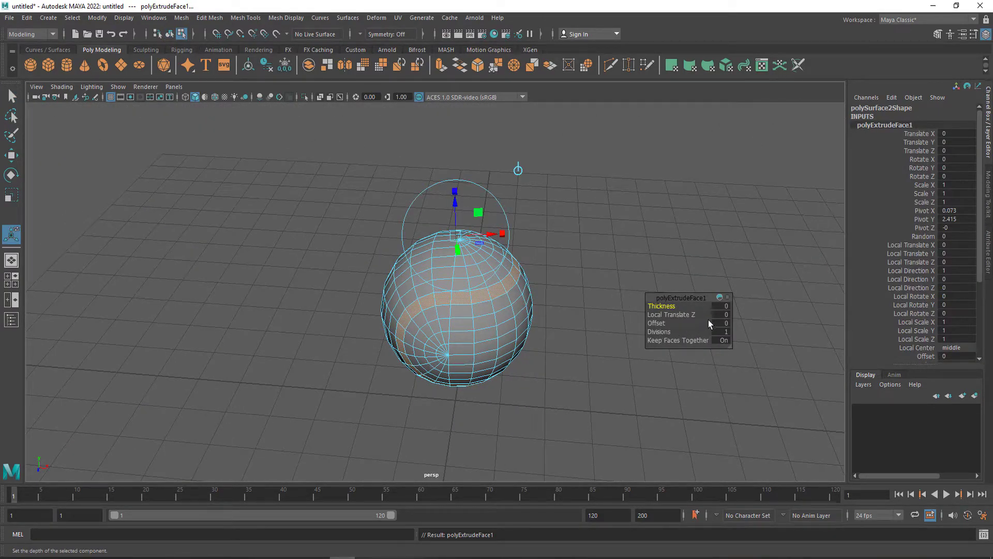
{"action": "left_click", "coordinate": [721, 306]}
{"action": "type", "text": "-0.02"}
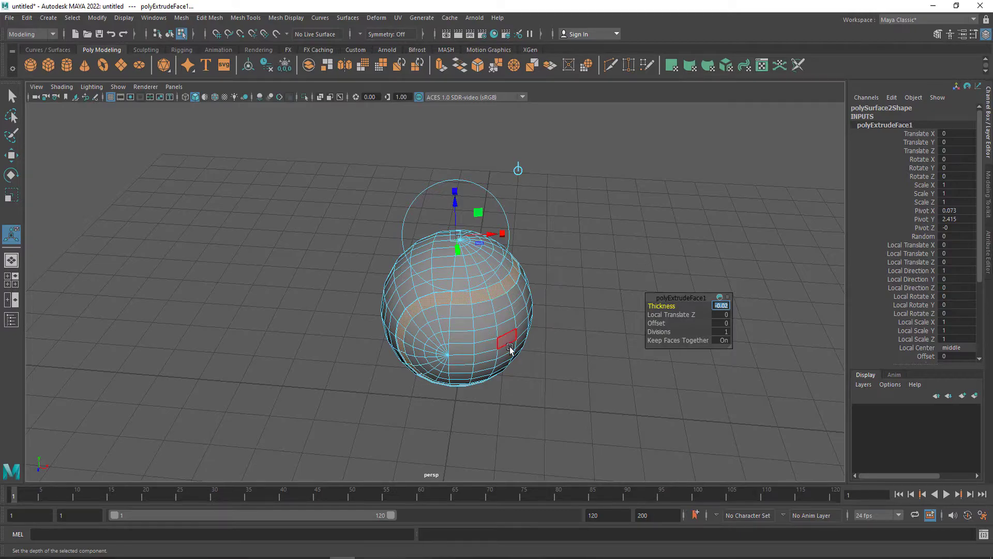
{"action": "scroll", "coordinate": [510, 347], "scroll_direction": "up", "scroll_amount": 4}
{"action": "left_click_drag", "start_coordinate": [497, 357], "coordinate": [500, 343], "text": "alt"}
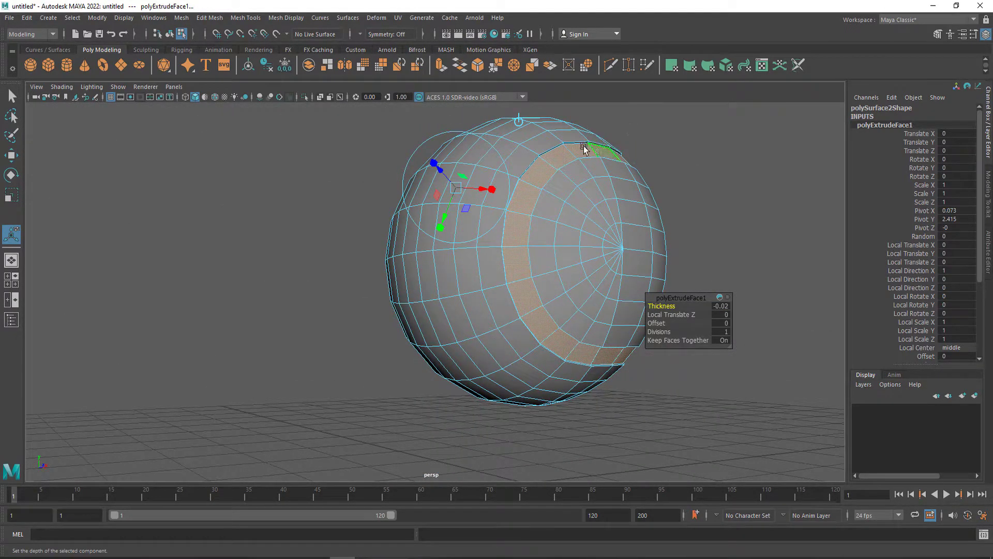
{"action": "left_click", "coordinate": [724, 308]}
{"action": "key", "text": "Return"}
{"action": "key", "text": "F8"}
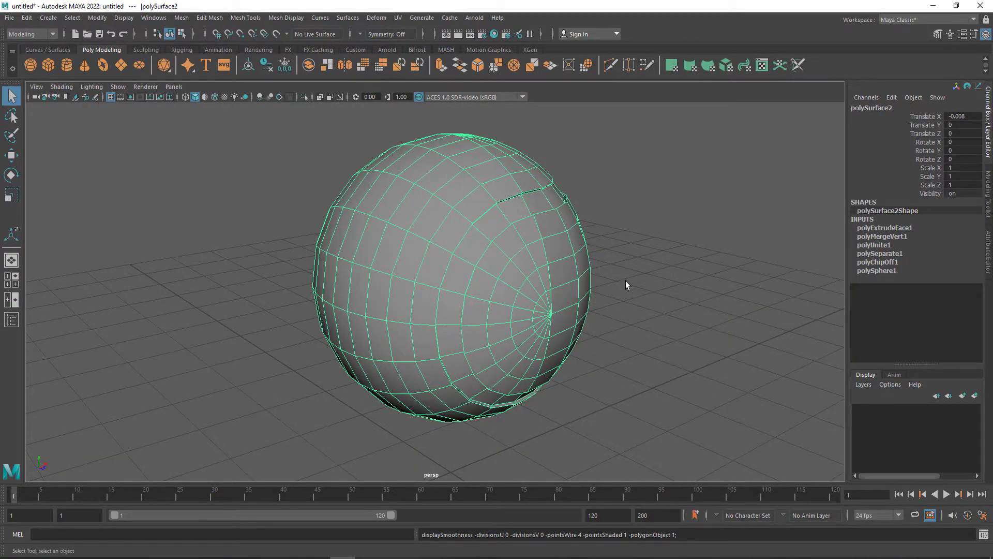
Switch to face mode and select the seam band's face loop.
{"action": "mouse_move", "coordinate": [626, 281]}
{"action": "left_mouse_down", "text": "alt"}
{"action": "mouse_move", "coordinate": [596, 284]}
{"action": "mouse_move", "coordinate": [688, 264]}
{"action": "mouse_move", "coordinate": [679, 243]}
{"action": "mouse_move", "coordinate": [661, 238]}
{"action": "mouse_move", "coordinate": [639, 278]}
{"action": "left_mouse_up", "text": "alt"}
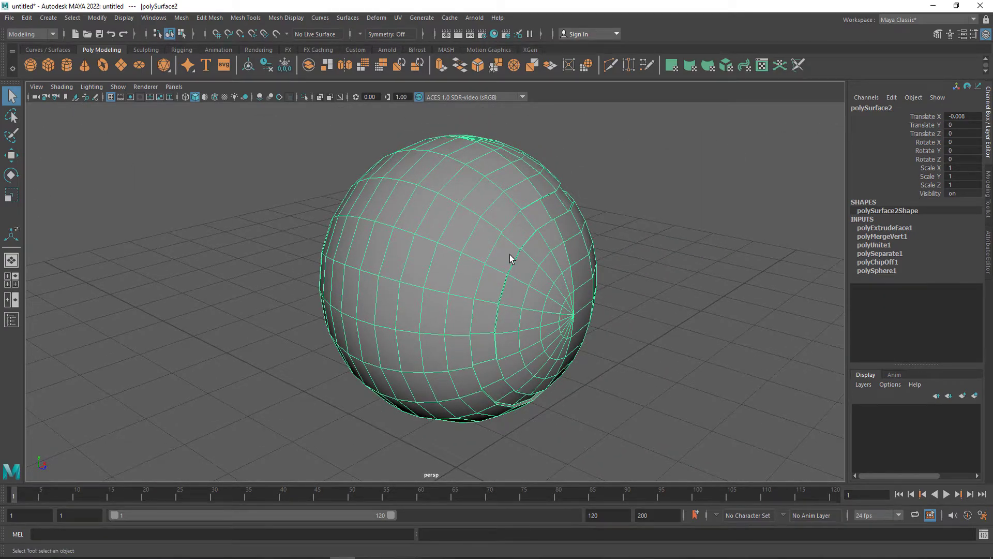
{"action": "right_click_drag", "start_coordinate": [510, 257], "coordinate": [510, 284]}
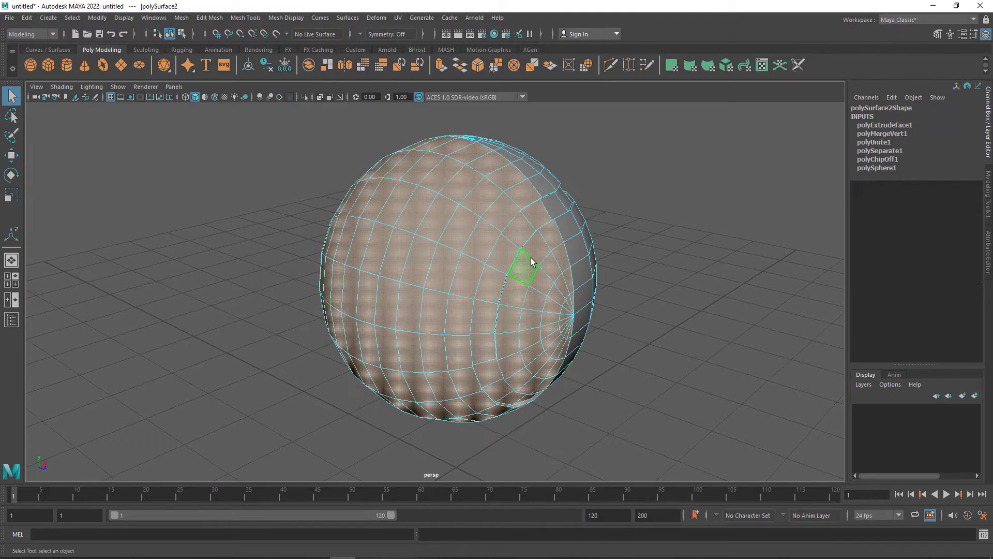
{"action": "left_click", "coordinate": [517, 231]}
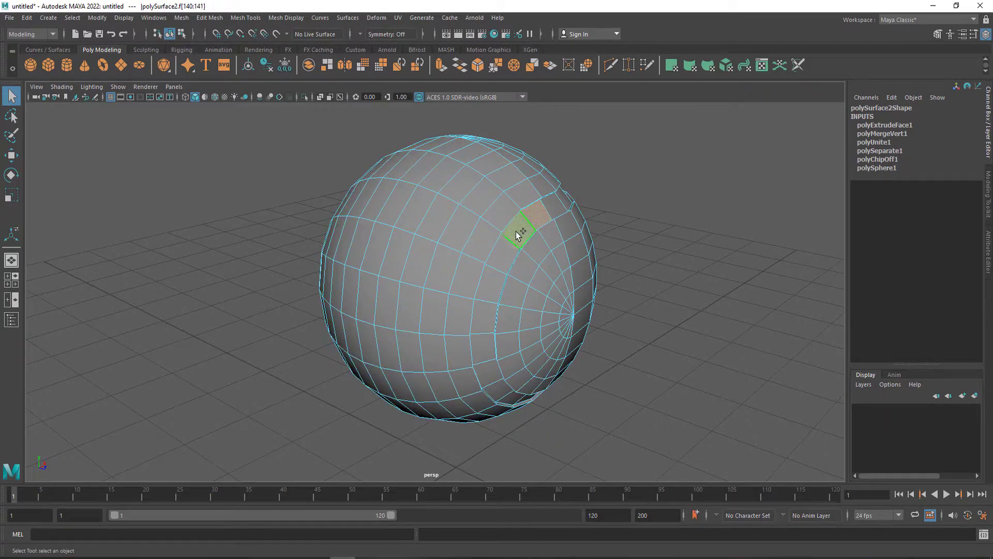
{"action": "double_click", "coordinate": [516, 231]}
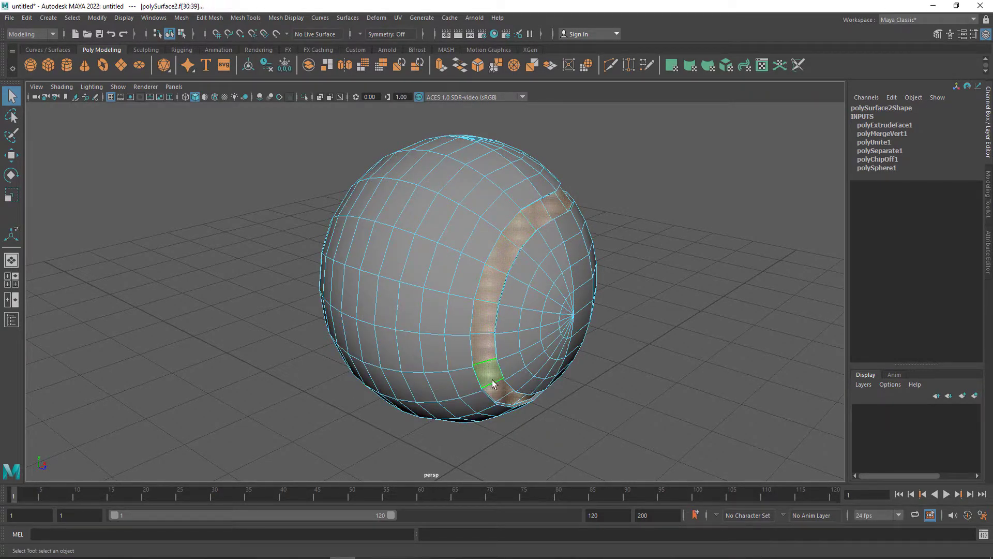
Marquee-select all 480 faces of the ball and bring up its material menu.
{"action": "scroll", "coordinate": [489, 305], "scroll_direction": "up", "scroll_amount": 2}
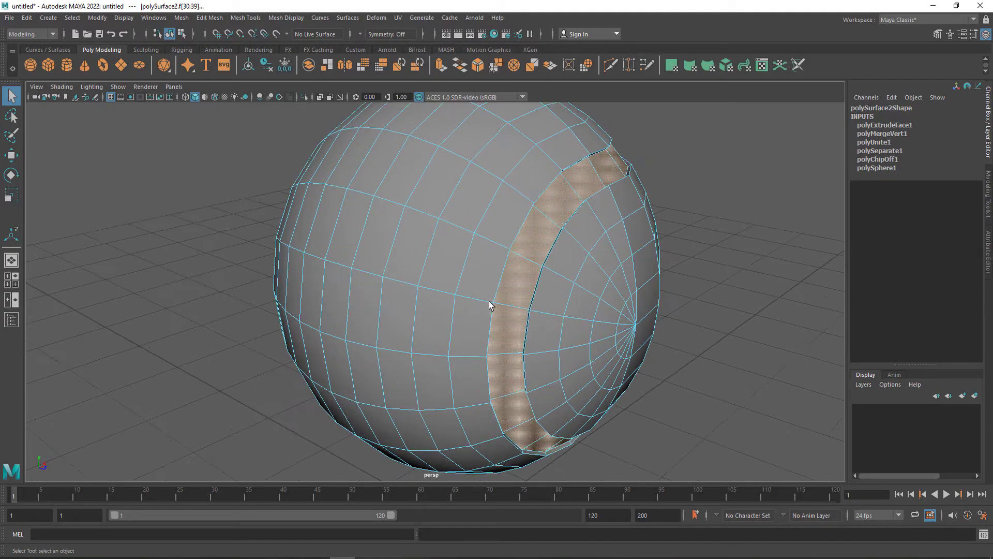
{"action": "scroll", "coordinate": [489, 305], "scroll_direction": "up", "scroll_amount": 2}
{"action": "scroll", "coordinate": [582, 274], "scroll_direction": "down", "scroll_amount": 1}
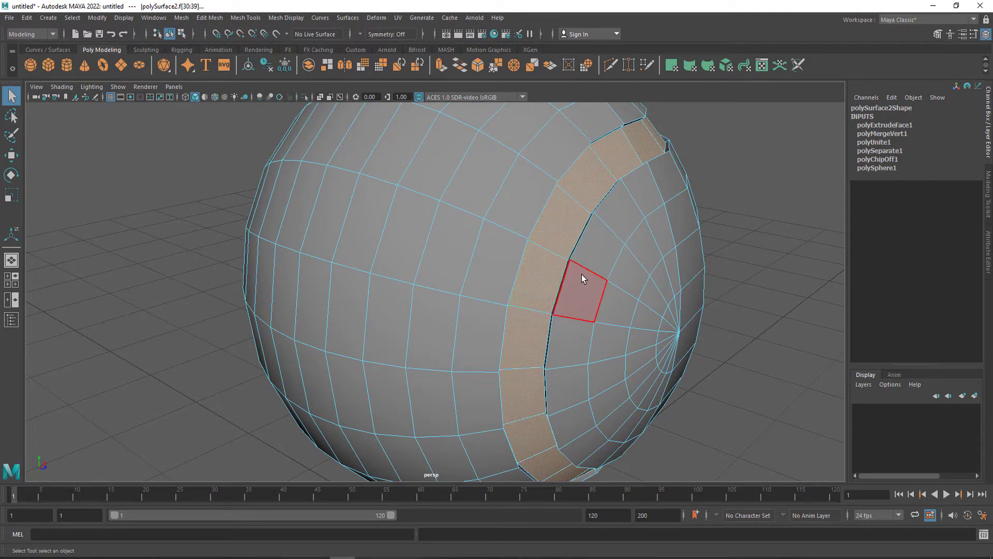
{"action": "scroll", "coordinate": [552, 275], "scroll_direction": "down", "scroll_amount": 2}
{"action": "scroll", "coordinate": [552, 275], "scroll_direction": "down", "scroll_amount": 2}
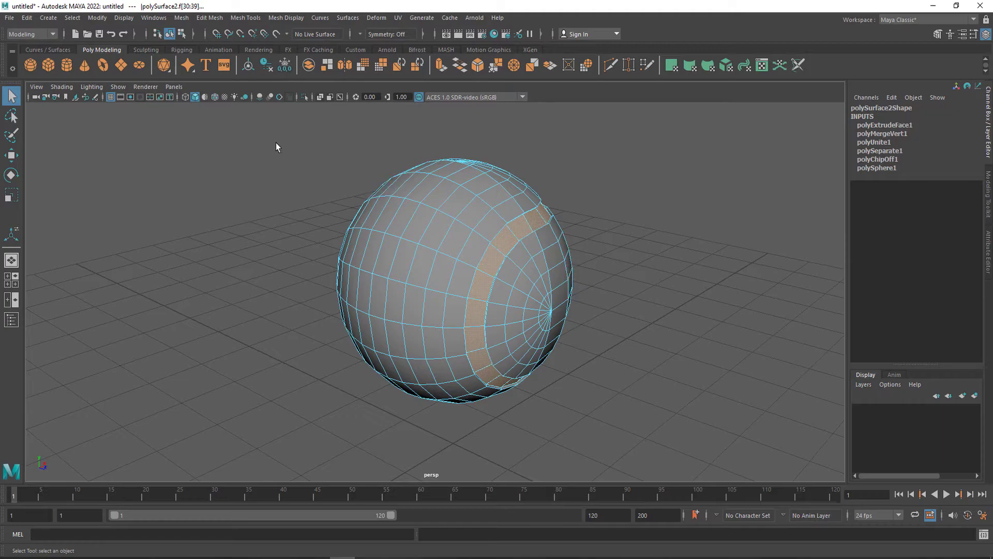
{"action": "left_click_drag", "start_coordinate": [271, 143], "coordinate": [641, 453]}
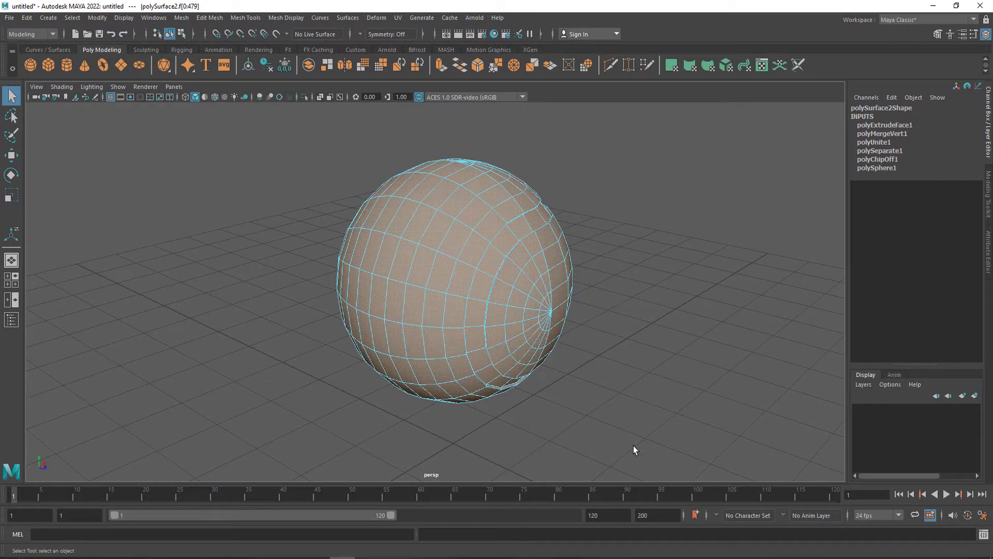
{"action": "right_click_drag", "start_coordinate": [455, 239], "coordinate": [470, 501]}
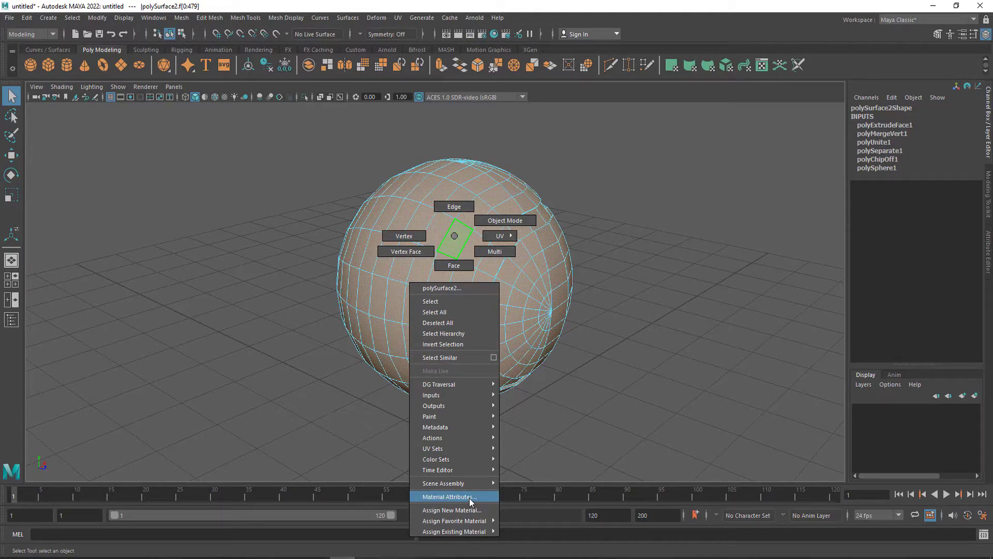
Apply a fresh Lambert shader to the ball, then clear its history with Delete by Type > History.
{"action": "right_click_drag", "start_coordinate": [469, 498], "coordinate": [472, 509]}
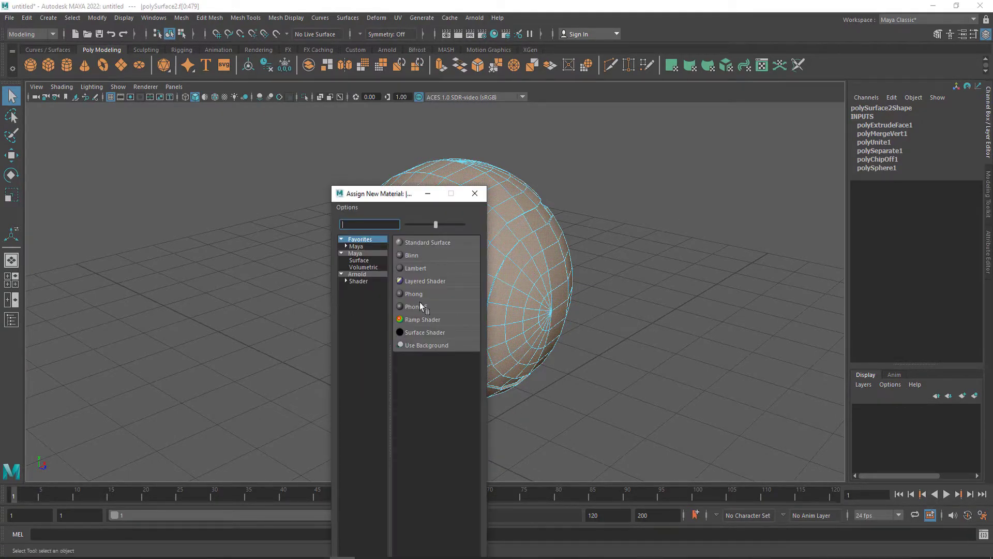
{"action": "left_click", "coordinate": [416, 269]}
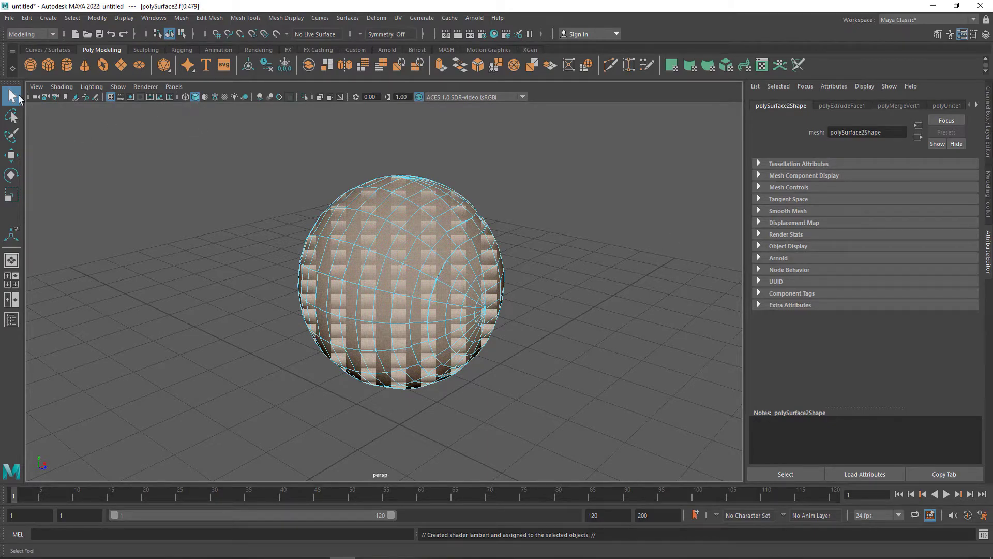
{"action": "left_click", "coordinate": [262, 69]}
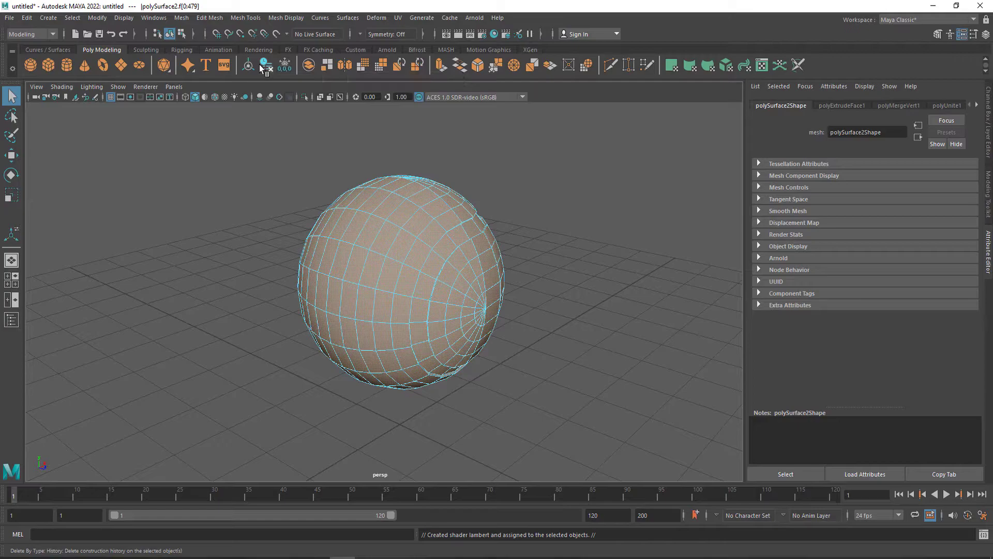
{"action": "left_click", "coordinate": [29, 20]}
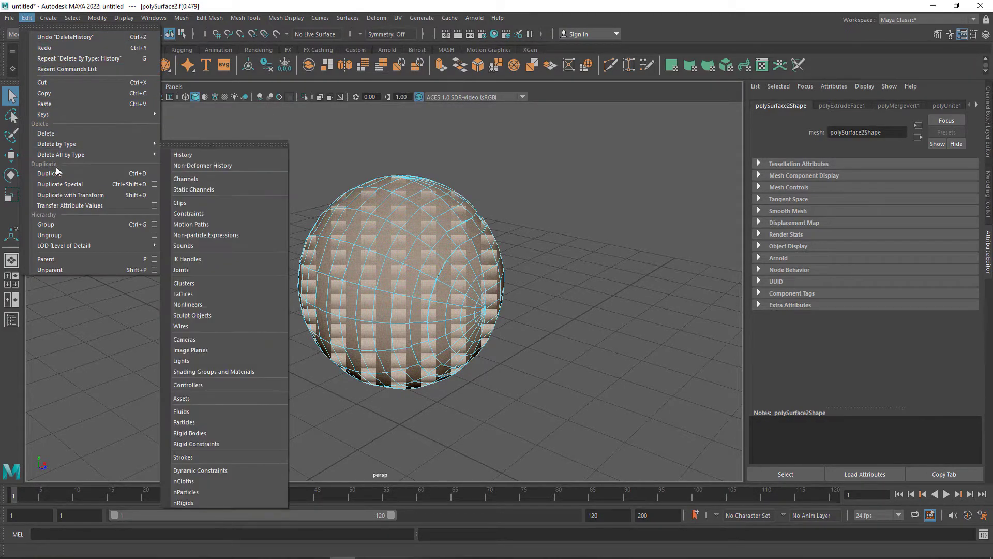
{"action": "mouse_move", "coordinate": [57, 143]}
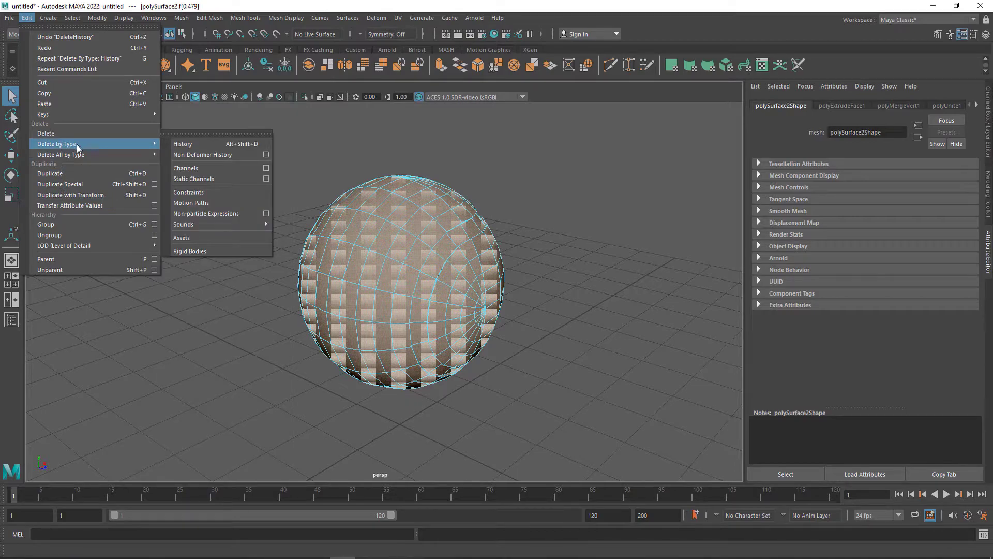
{"action": "left_click", "coordinate": [191, 151]}
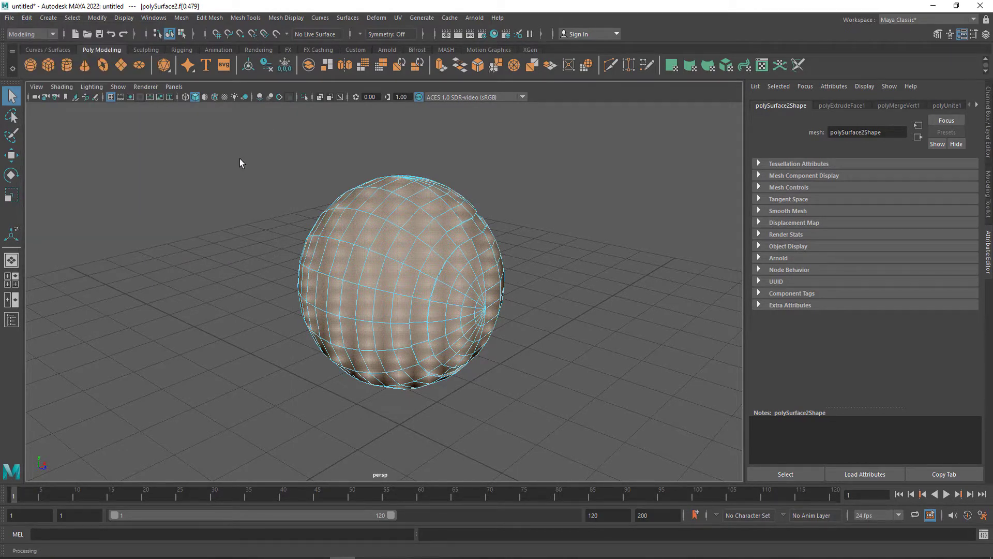
Select all the sphere's faces and assign them a new Lambert material.
{"action": "left_click_drag", "start_coordinate": [205, 140], "coordinate": [600, 411]}
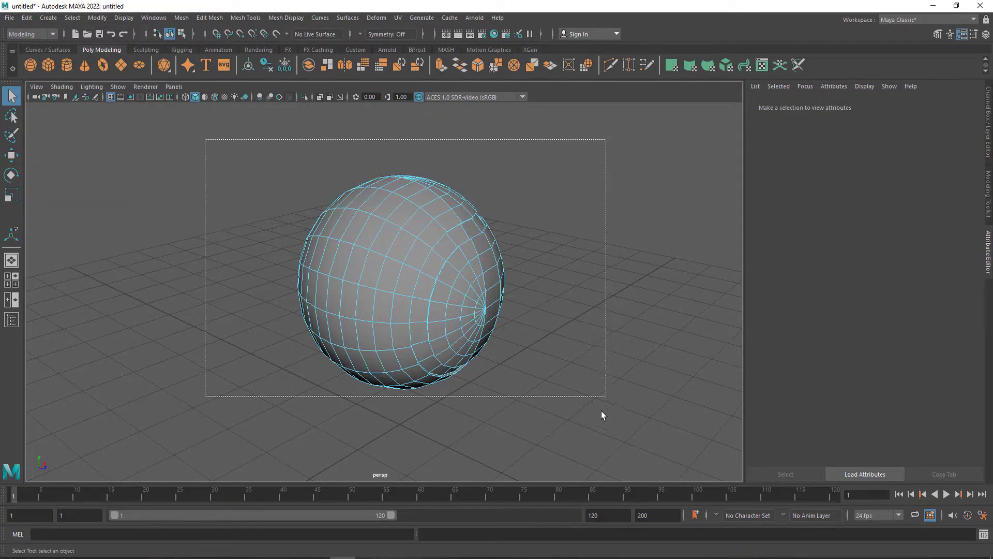
{"action": "key", "text": "F11"}
{"action": "right_click", "coordinate": [393, 237]}
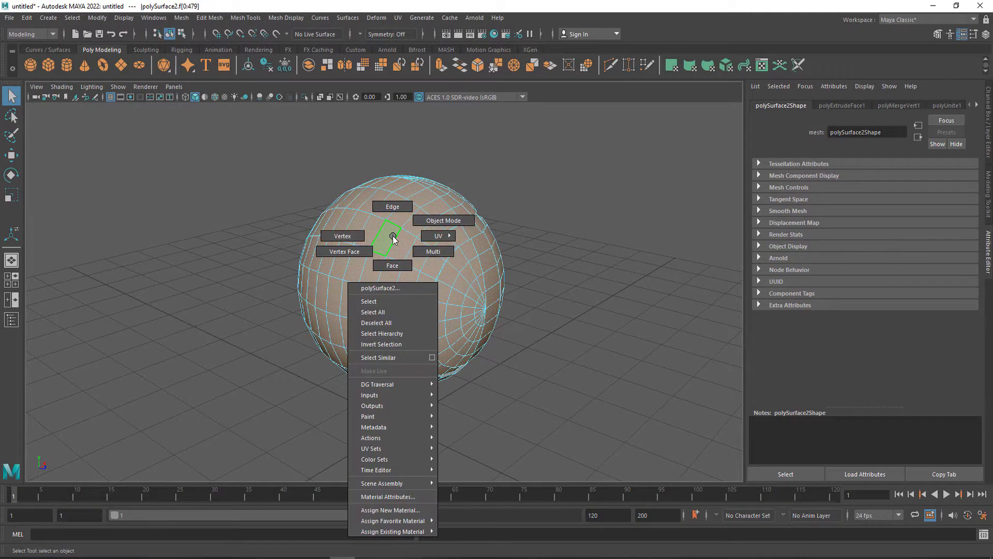
{"action": "left_click", "coordinate": [406, 512]}
{"action": "left_click", "coordinate": [412, 270]}
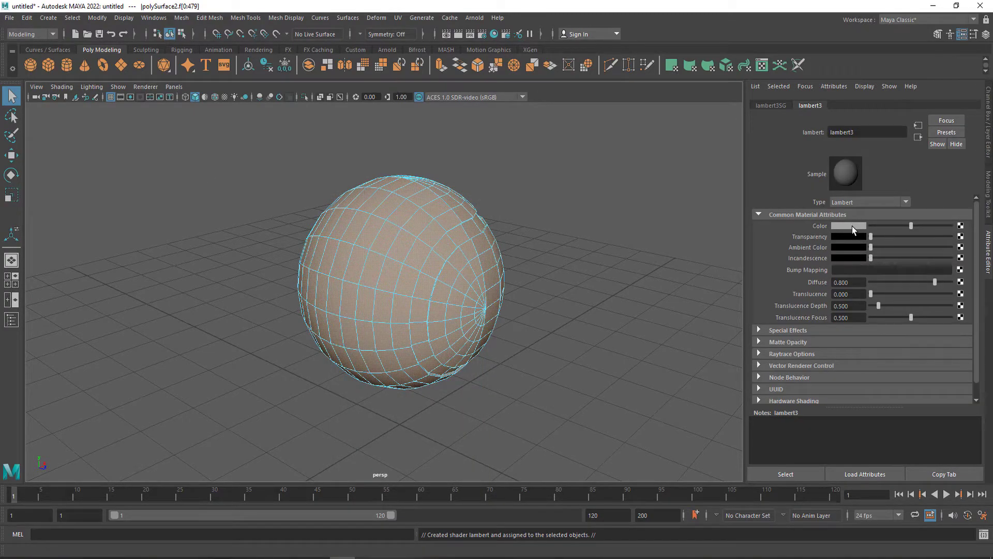
Set the Lambert colour to dark green (H 120.43, S 0.667, V 0.167) and return to object mode.
{"action": "left_click", "coordinate": [852, 226]}
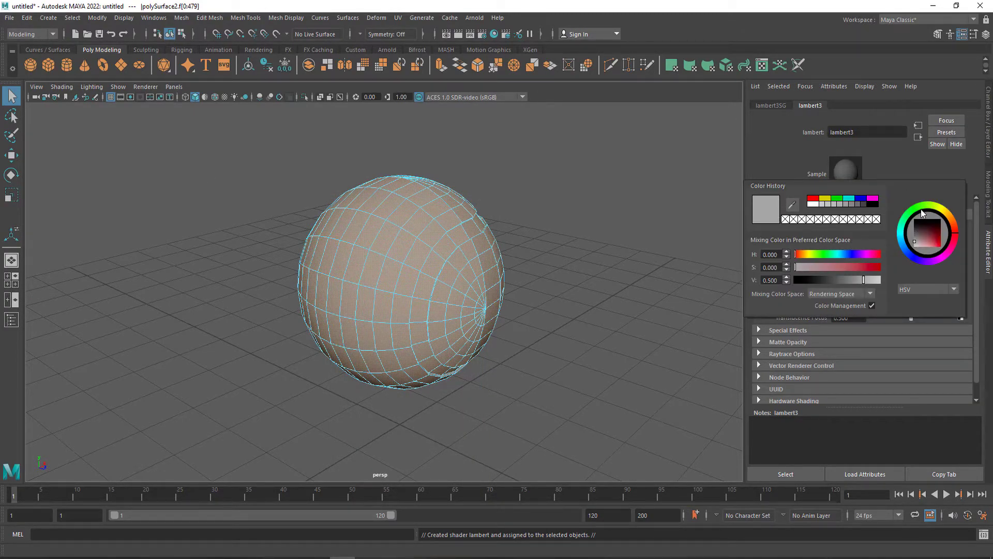
{"action": "left_click", "coordinate": [933, 236]}
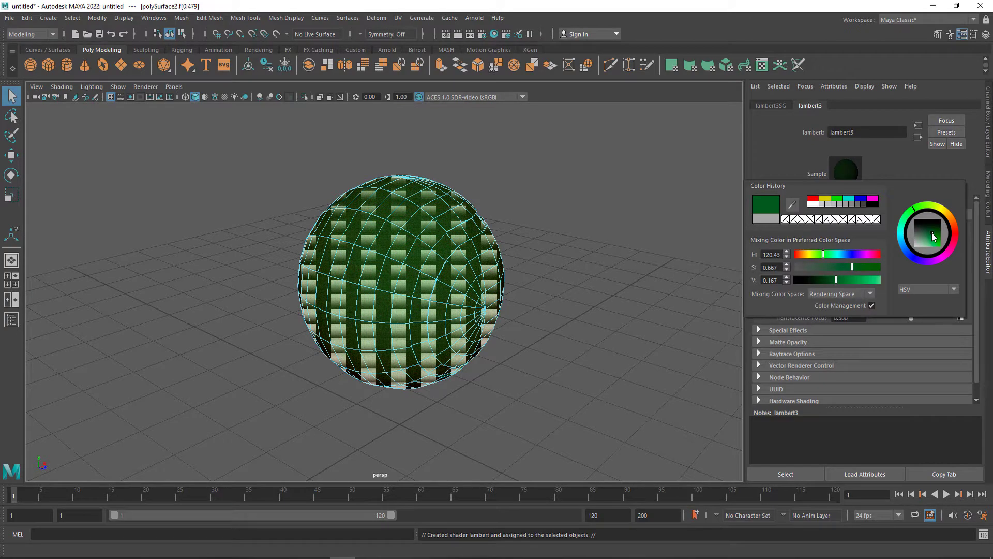
{"action": "left_click", "coordinate": [498, 219]}
{"action": "right_click", "coordinate": [456, 231]}
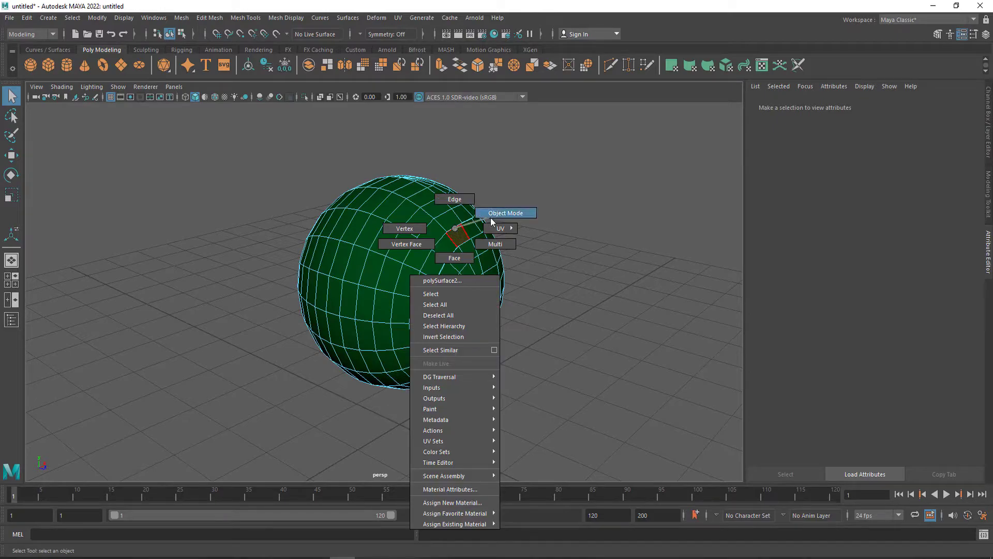
{"action": "left_click", "coordinate": [506, 212]}
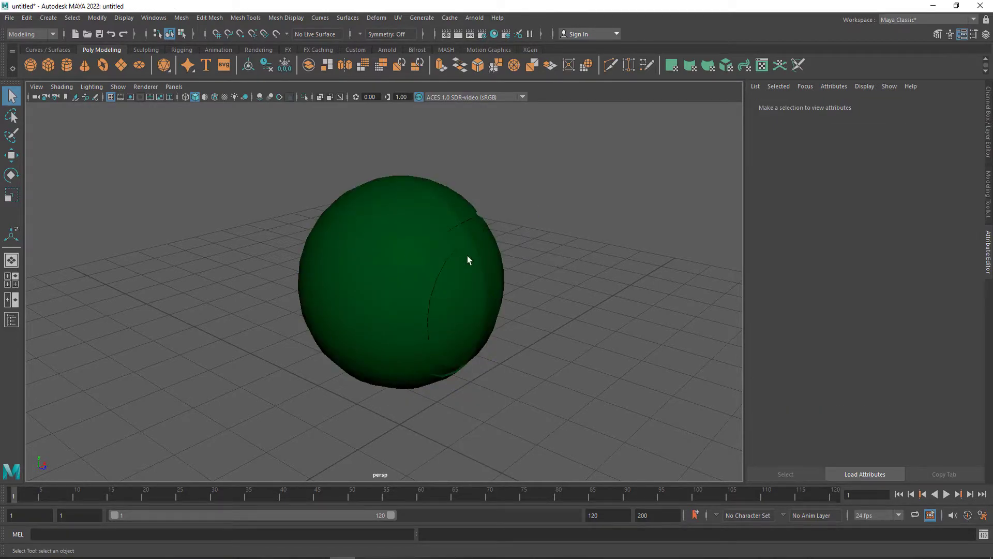
Reselect all the sphere's faces and bring up the lambert3 material attributes.
{"action": "left_click", "coordinate": [414, 239]}
{"action": "left_click_drag", "start_coordinate": [194, 118], "coordinate": [660, 429]}
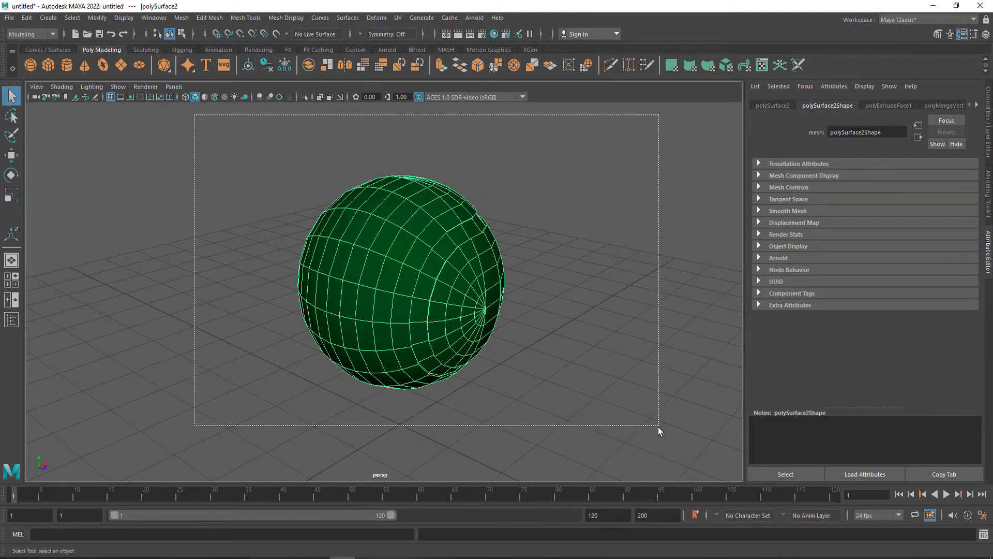
{"action": "right_click", "coordinate": [435, 255]}
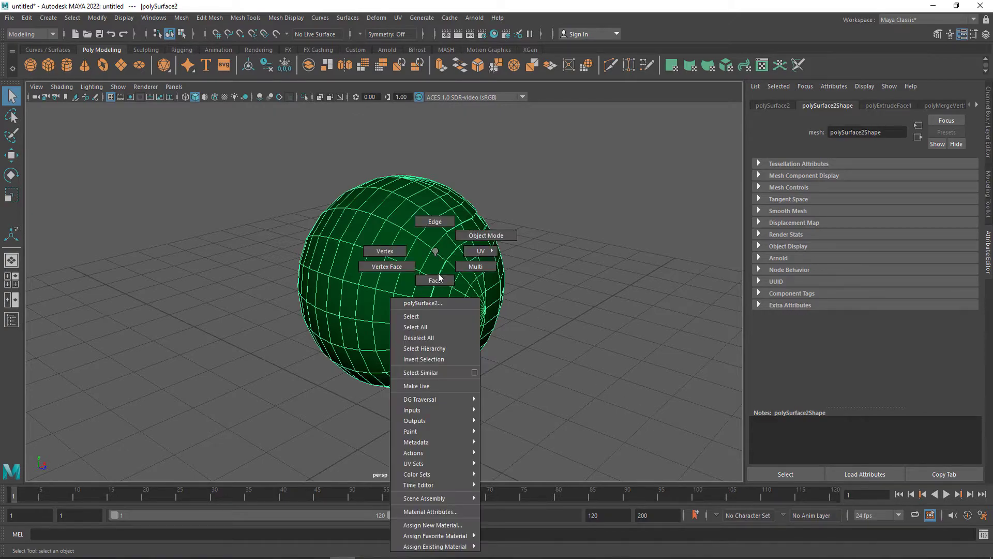
{"action": "mouse_move", "coordinate": [254, 137]}
{"action": "left_mouse_down"}
{"action": "mouse_move", "coordinate": [567, 361]}
{"action": "mouse_move", "coordinate": [574, 408]}
{"action": "left_mouse_up"}
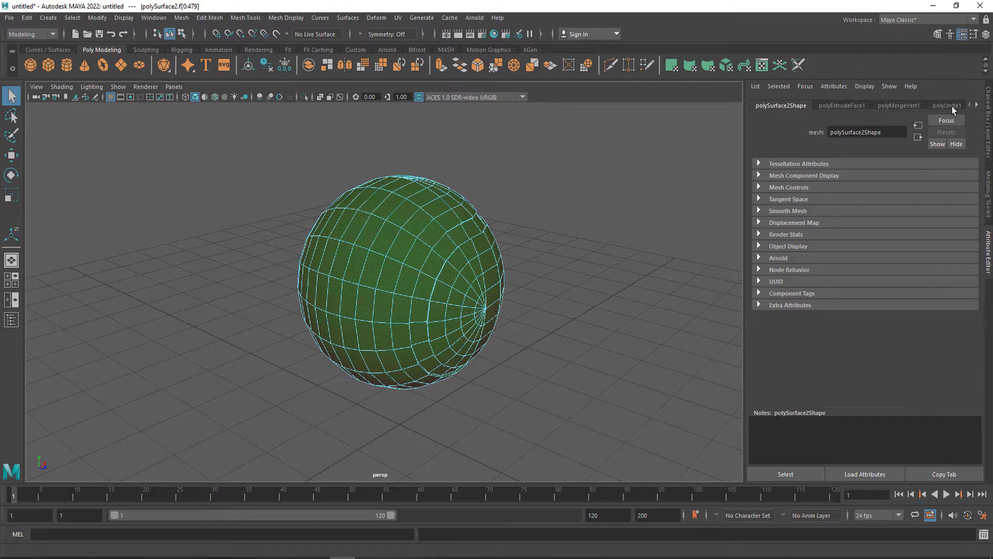
{"action": "left_click", "coordinate": [976, 105]}
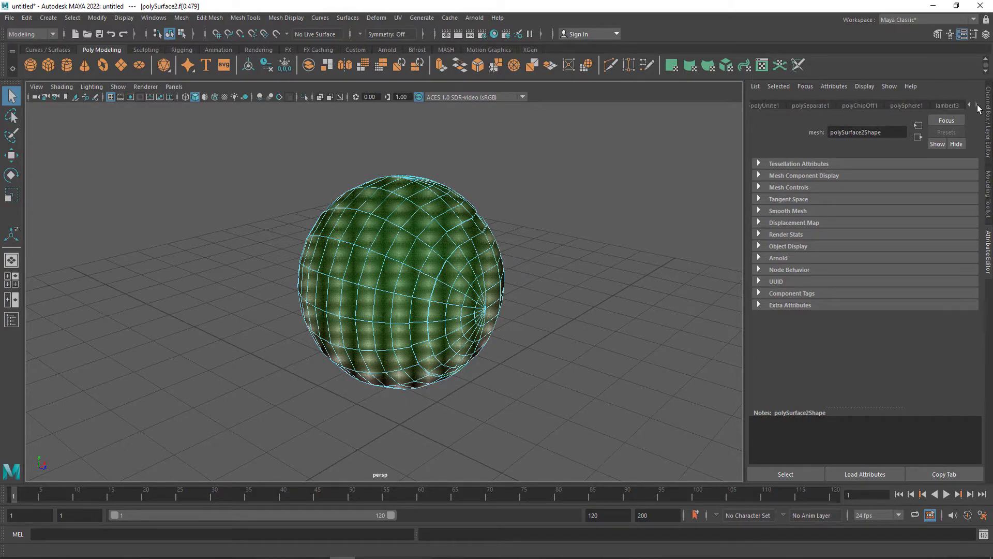
{"action": "left_click", "coordinate": [948, 106]}
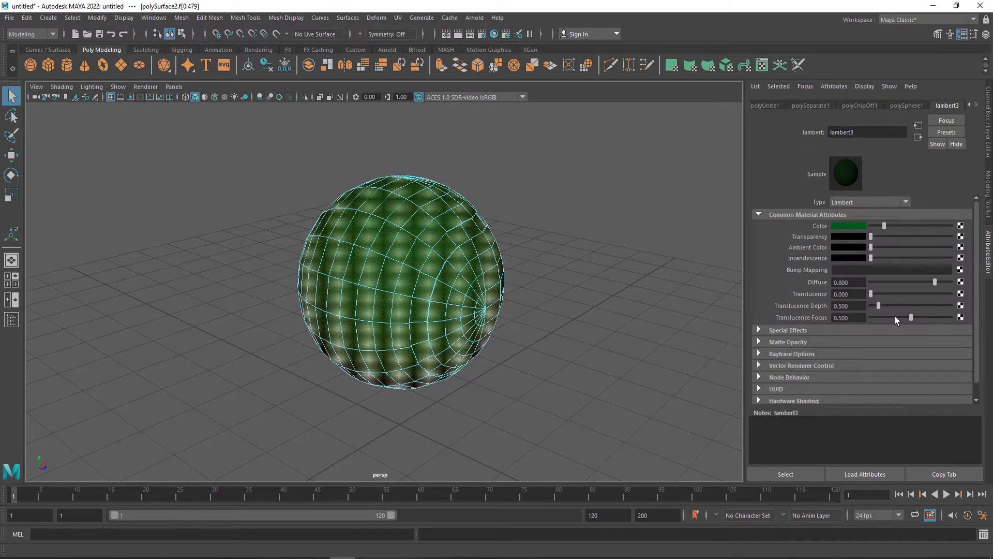
Brighten lambert3's green to S 0.726, V 0.384, then return to whole-object selection.
{"action": "left_click", "coordinate": [857, 228]}
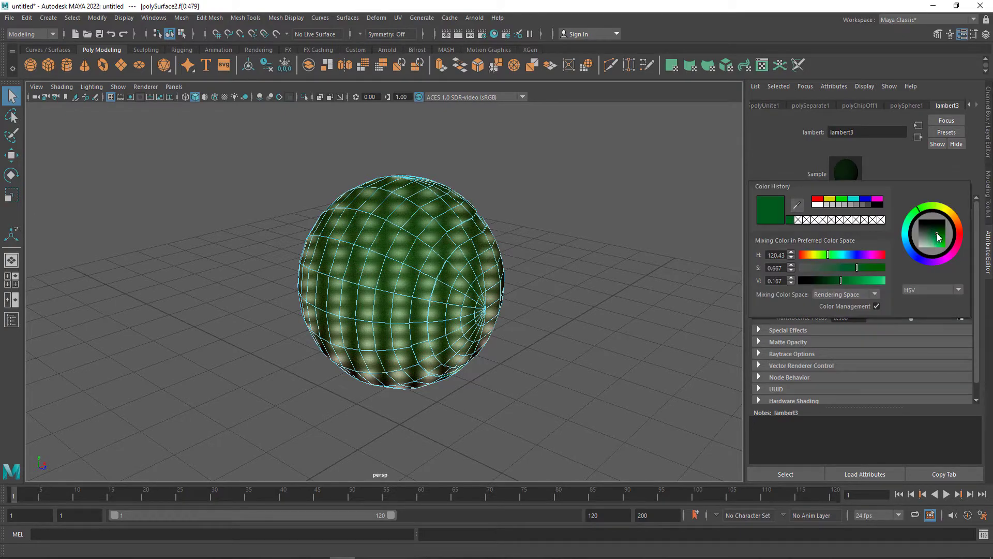
{"action": "left_click_drag", "start_coordinate": [936, 233], "coordinate": [939, 240]}
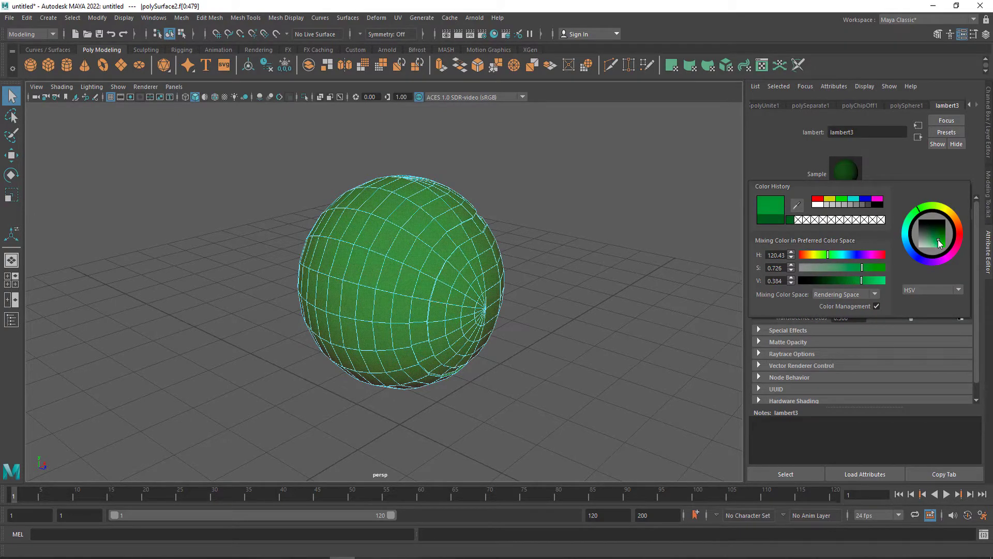
{"action": "left_click", "coordinate": [866, 279]}
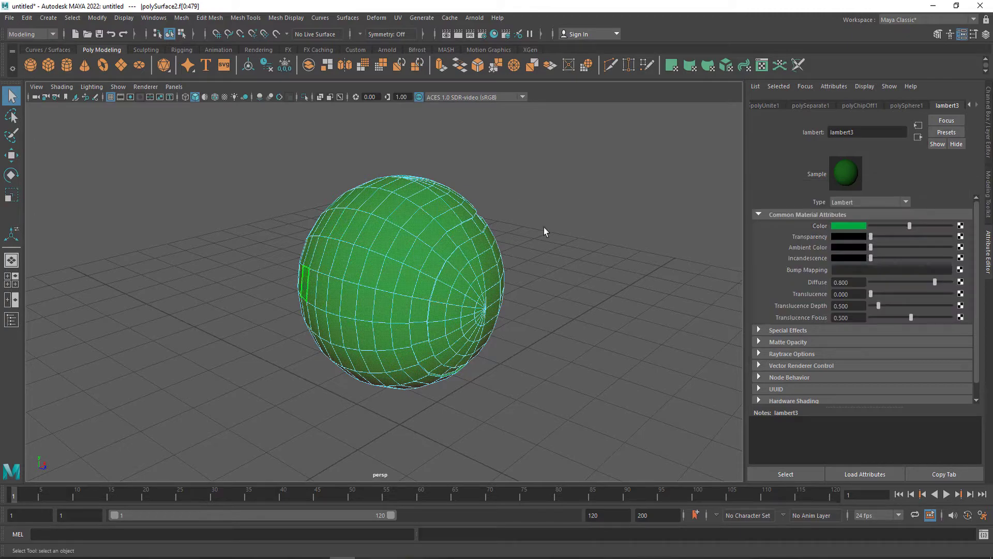
{"action": "left_click", "coordinate": [499, 201]}
{"action": "right_click_drag", "start_coordinate": [489, 208], "coordinate": [518, 196]}
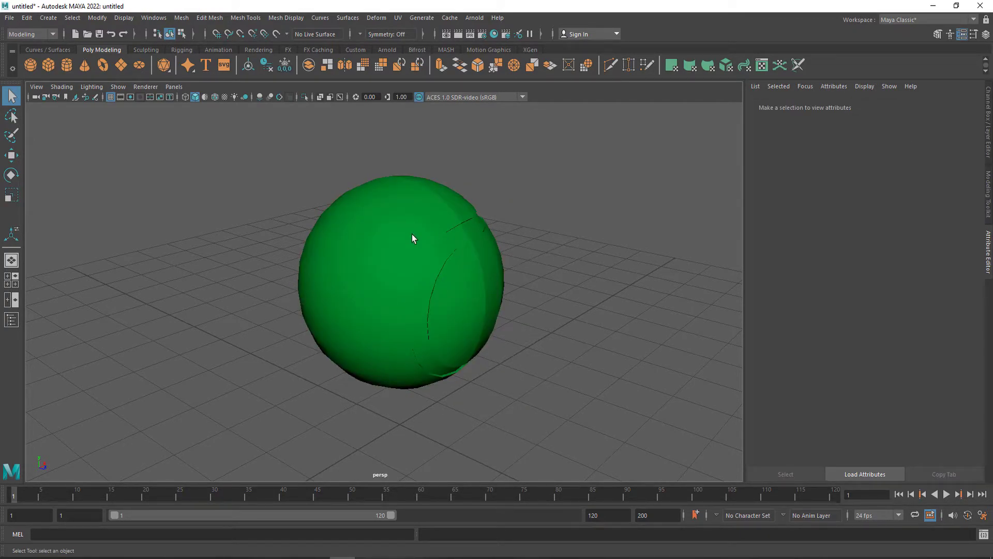
{"action": "left_click", "coordinate": [413, 235]}
In face mode, select a vertical face loop on the ball and orbit to inspect it.
{"action": "mouse_move", "coordinate": [406, 257]}
{"action": "right_mouse_down"}
{"action": "mouse_move", "coordinate": [408, 290]}
{"action": "mouse_move", "coordinate": [448, 288]}
{"action": "right_mouse_up"}
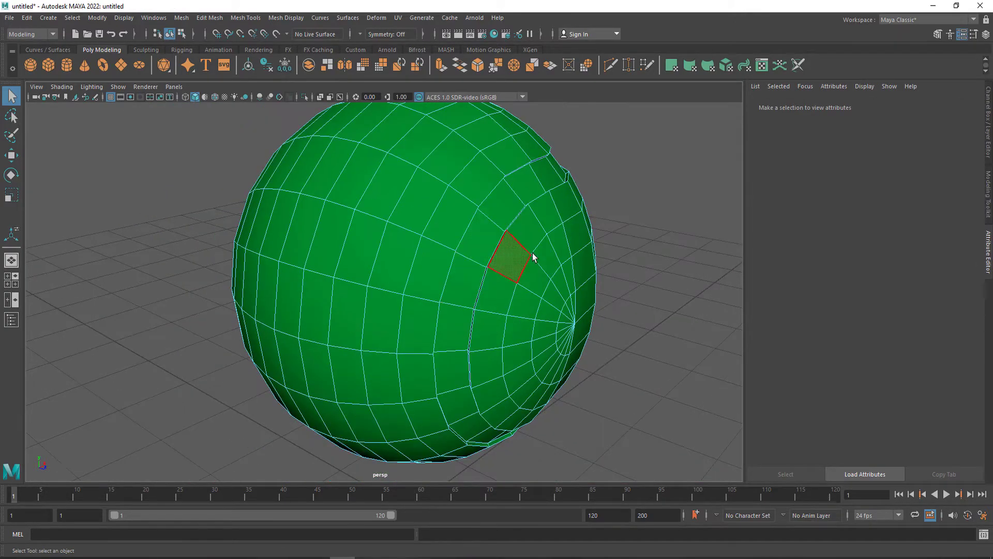
{"action": "left_click", "coordinate": [509, 259]}
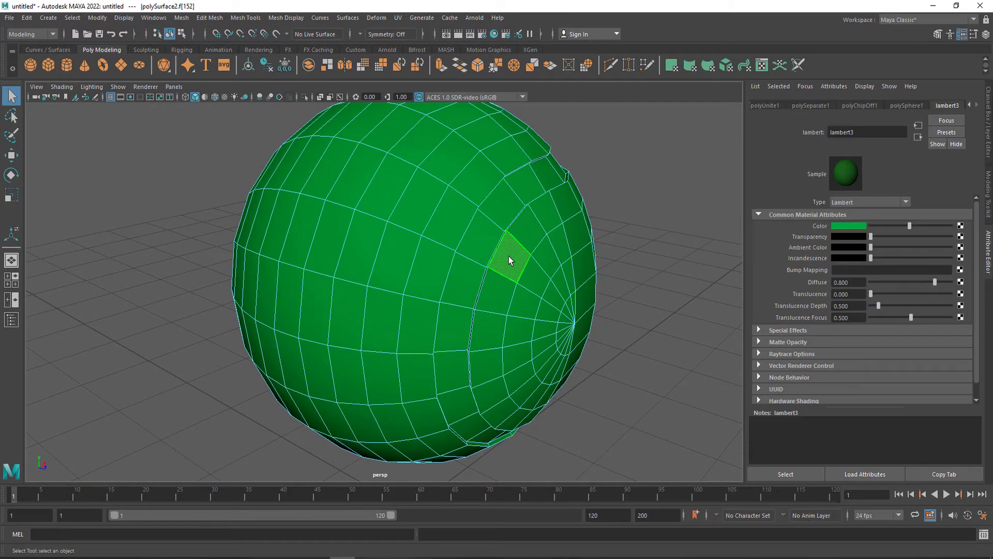
{"action": "double_click", "coordinate": [523, 232]}
{"action": "scroll", "coordinate": [514, 286], "scroll_direction": "up", "scroll_amount": 3}
{"action": "scroll", "coordinate": [489, 307], "scroll_direction": "up", "scroll_amount": 5}
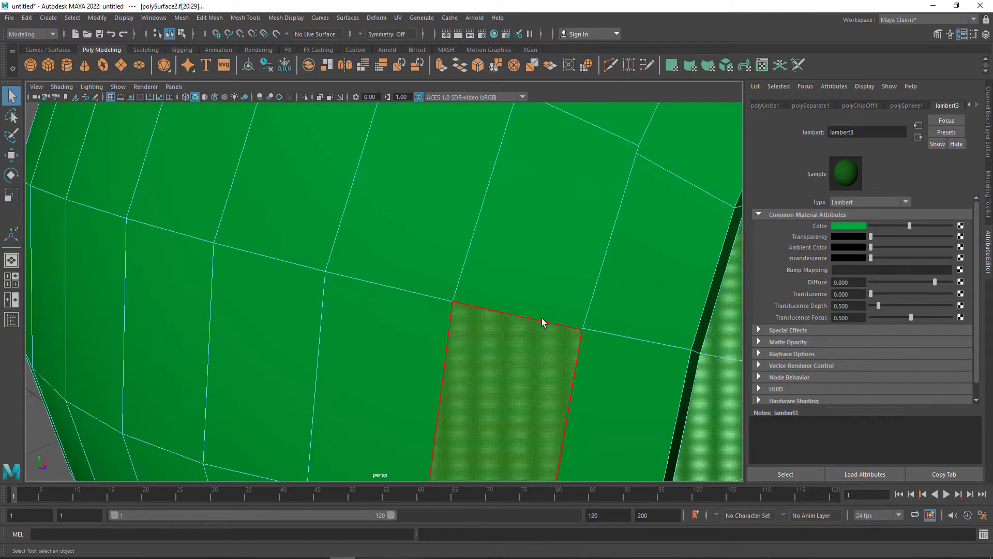
{"action": "scroll", "coordinate": [543, 318], "scroll_direction": "down", "scroll_amount": 8}
{"action": "mouse_move", "coordinate": [566, 299]}
{"action": "left_mouse_down", "text": "alt"}
{"action": "mouse_move", "coordinate": [518, 279]}
{"action": "mouse_move", "coordinate": [502, 288]}
{"action": "left_mouse_up", "text": "alt"}
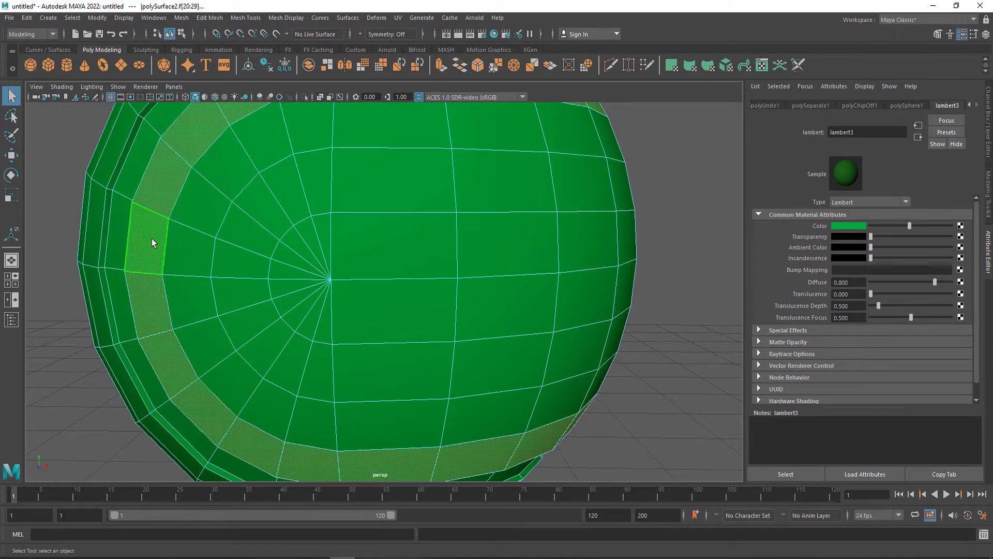
{"action": "scroll", "coordinate": [151, 239], "scroll_direction": "down", "scroll_amount": 5}
{"action": "scroll", "coordinate": [152, 241], "scroll_direction": "down", "scroll_amount": 2}
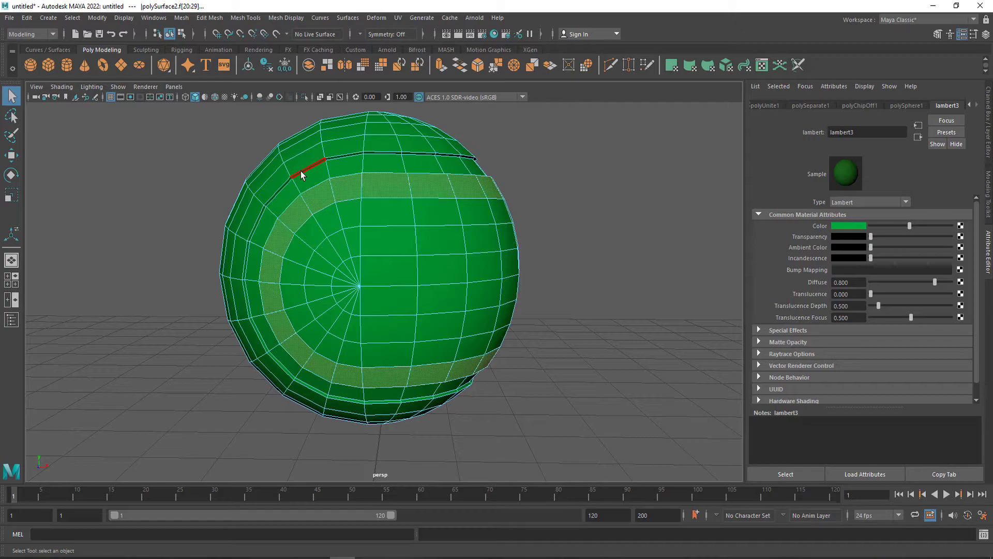
{"action": "scroll", "coordinate": [268, 269], "scroll_direction": "down", "scroll_amount": 2}
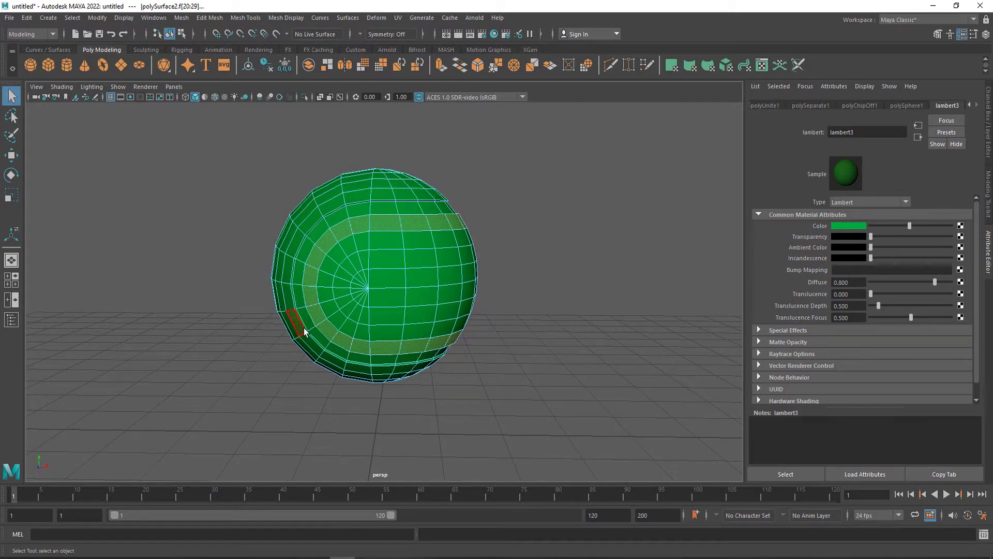
{"action": "mouse_move", "coordinate": [284, 321]}
{"action": "left_mouse_down", "text": "alt"}
{"action": "mouse_move", "coordinate": [328, 328]}
{"action": "mouse_move", "coordinate": [388, 300]}
{"action": "left_mouse_up", "text": "alt"}
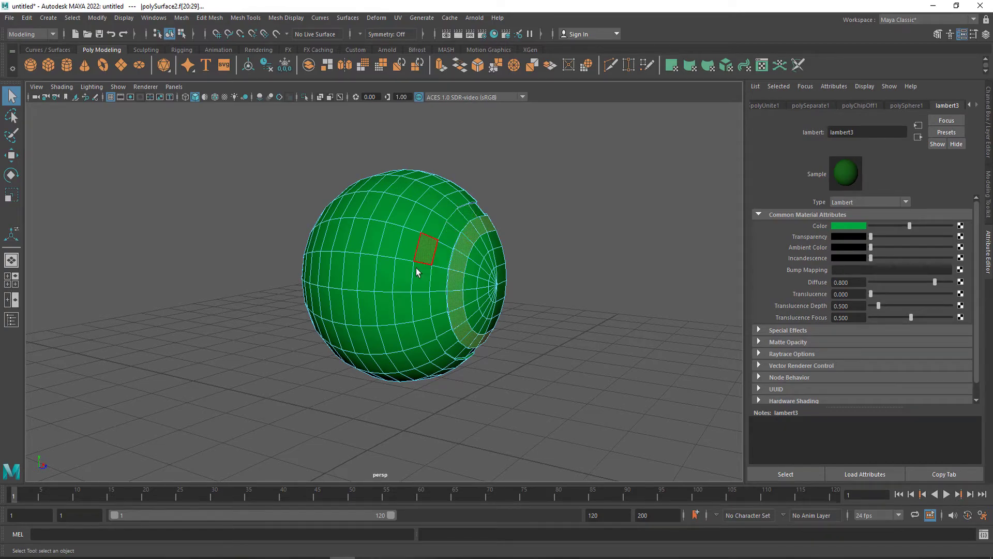
Select the adjacent column's vertical face loop f[30:39] along the seam band.
{"action": "left_click", "coordinate": [441, 272]}
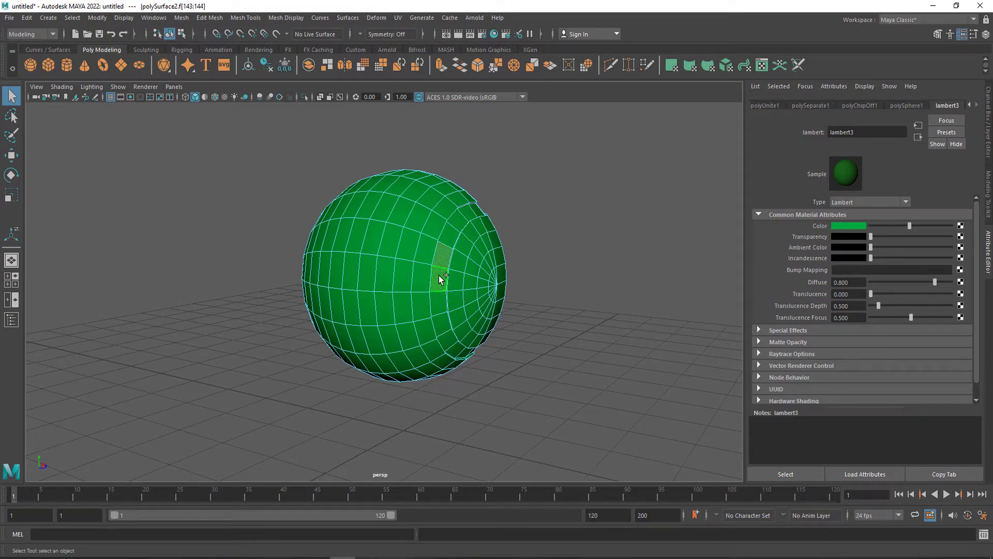
{"action": "double_click", "coordinate": [440, 277], "text": "shift"}
{"action": "scroll", "coordinate": [438, 272], "scroll_direction": "up", "scroll_amount": 2}
{"action": "scroll", "coordinate": [439, 270], "scroll_direction": "up", "scroll_amount": 3}
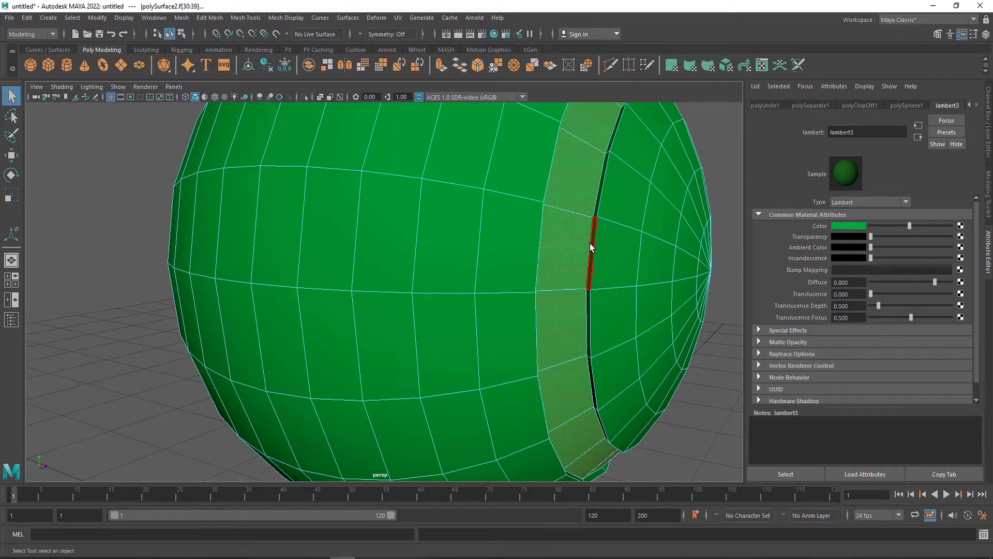
{"action": "left_click", "coordinate": [587, 304]}
{"action": "left_click_drag", "start_coordinate": [586, 308], "coordinate": [532, 309], "text": "alt"}
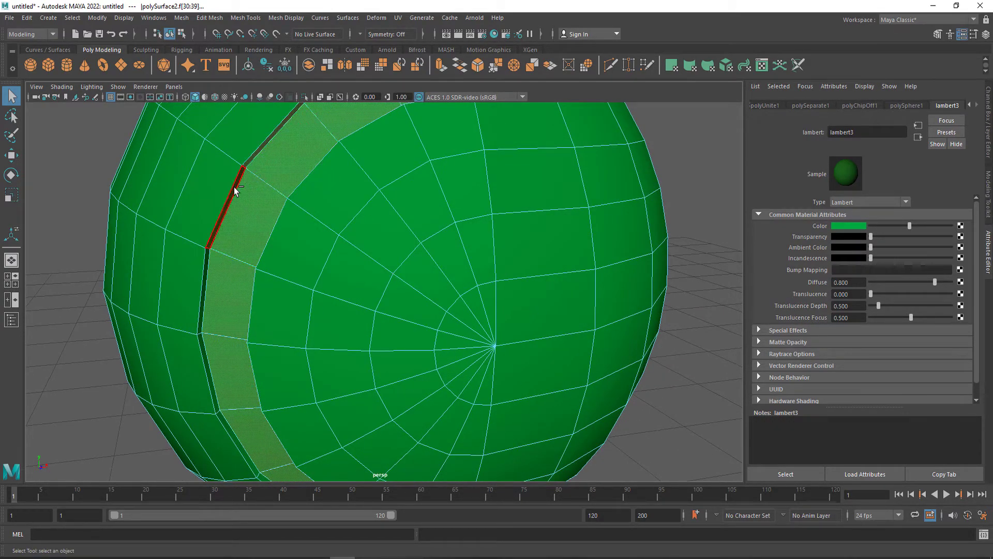
Give the selected stripe faces a new grey Lambert material, lambert4 (V 0.312), then return to object mode.
{"action": "right_click", "coordinate": [246, 226]}
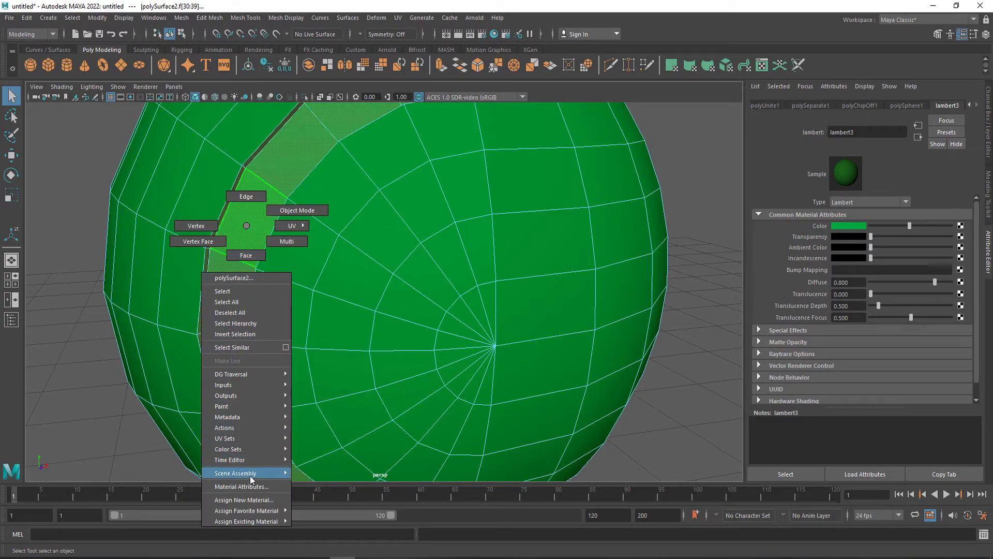
{"action": "left_click", "coordinate": [256, 501]}
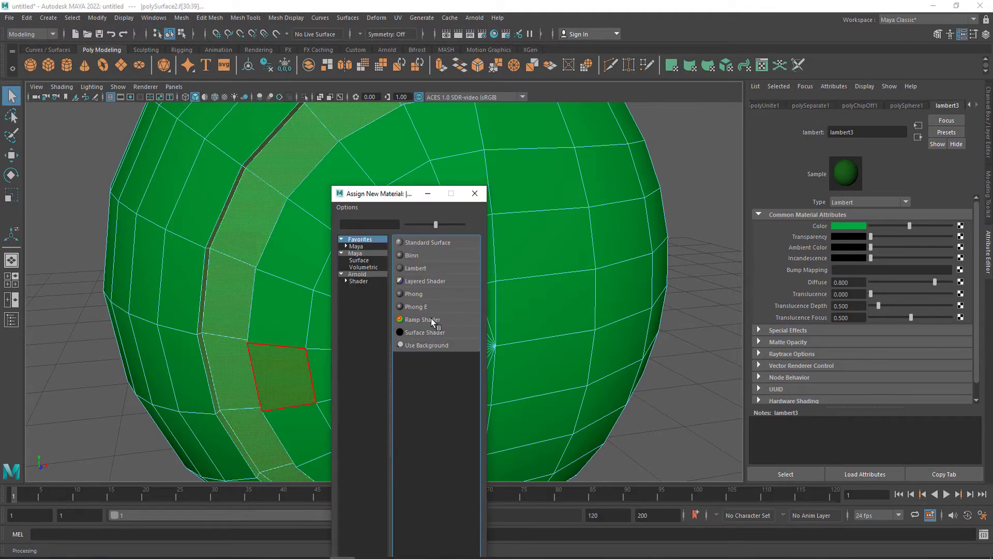
{"action": "left_click", "coordinate": [417, 268]}
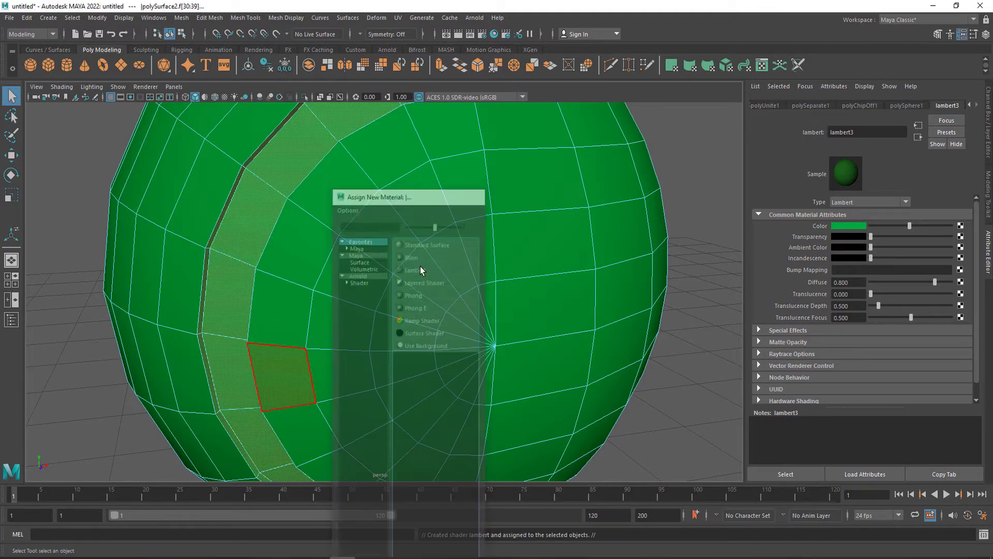
{"action": "left_click", "coordinate": [858, 227]}
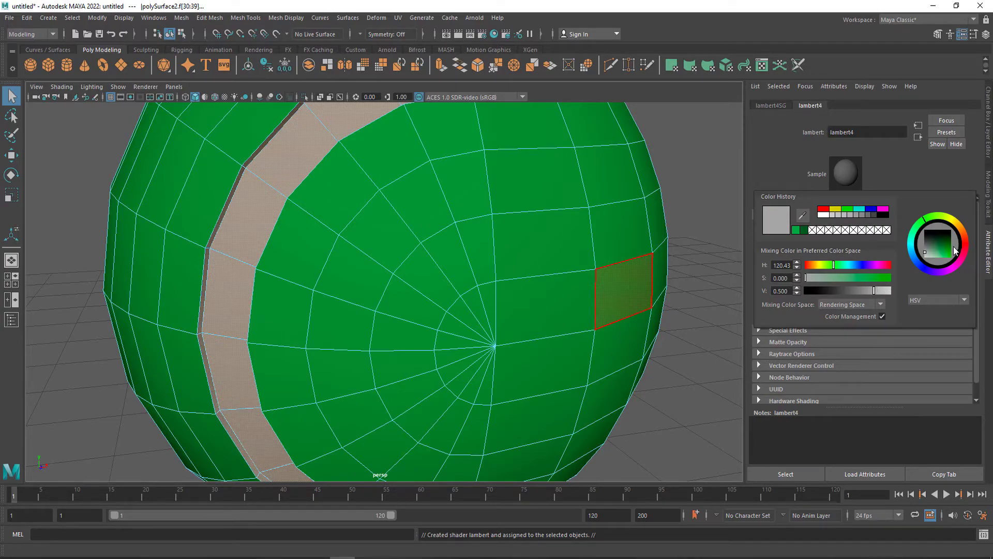
{"action": "left_click_drag", "start_coordinate": [931, 257], "coordinate": [924, 249]}
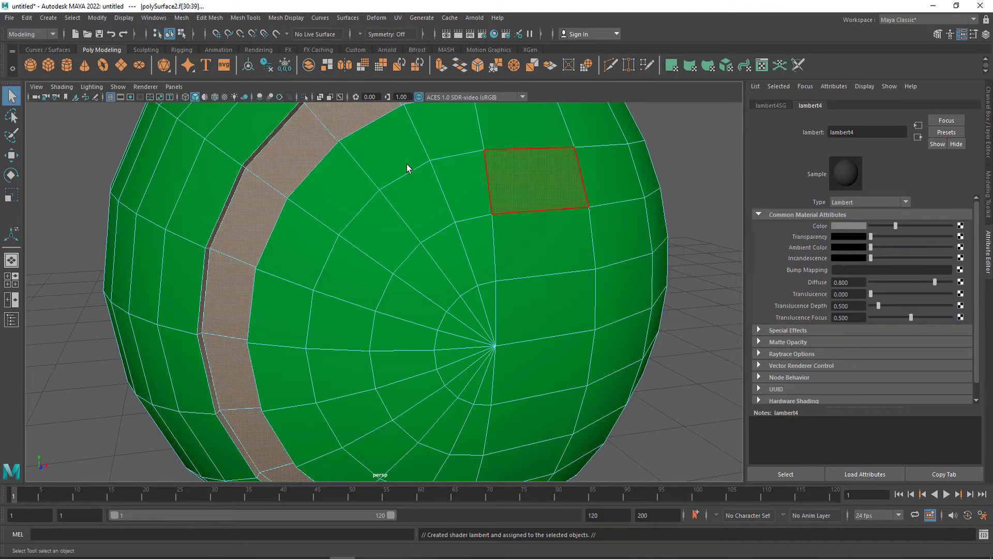
{"action": "scroll", "coordinate": [551, 228], "scroll_direction": "down", "scroll_amount": 5}
{"action": "right_click_drag", "start_coordinate": [550, 228], "coordinate": [589, 213]}
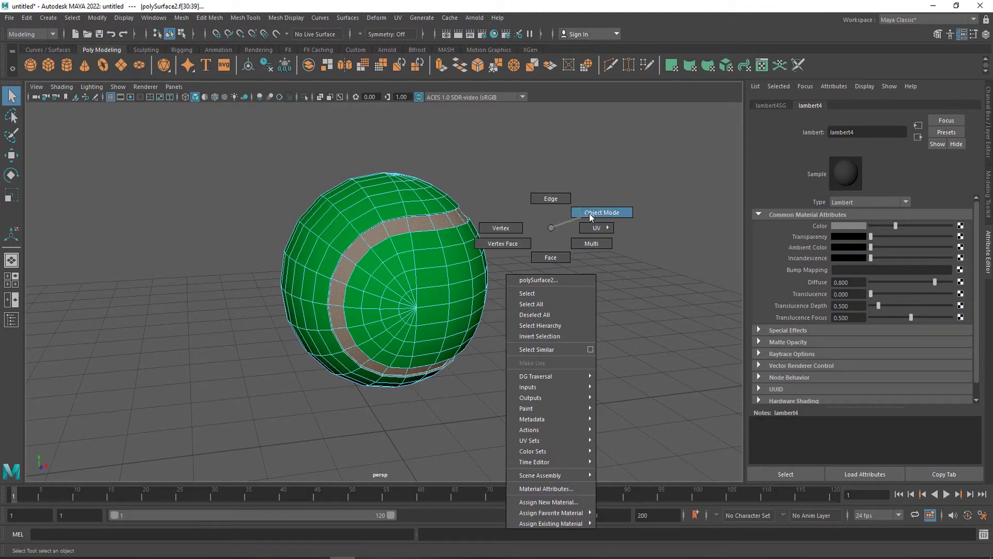
{"action": "left_click", "coordinate": [544, 244]}
{"action": "scroll", "coordinate": [581, 252], "scroll_direction": "down", "scroll_amount": 3}
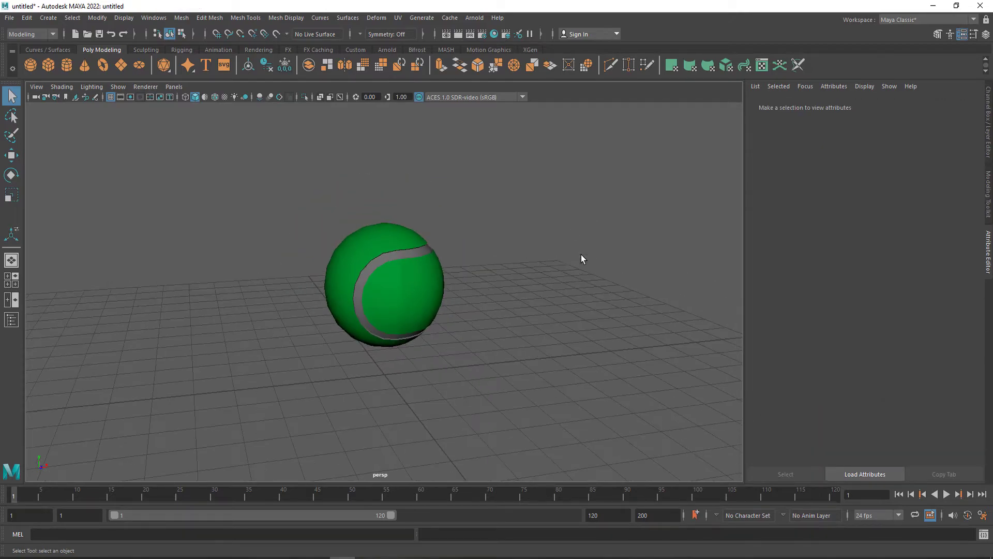
{"action": "mouse_move", "coordinate": [575, 256]}
{"action": "left_mouse_down", "text": "alt"}
{"action": "mouse_move", "coordinate": [440, 238]}
{"action": "mouse_move", "coordinate": [526, 233]}
{"action": "mouse_move", "coordinate": [736, 290]}
{"action": "mouse_move", "coordinate": [571, 287]}
{"action": "mouse_move", "coordinate": [529, 274]}
{"action": "left_mouse_up", "text": "alt"}
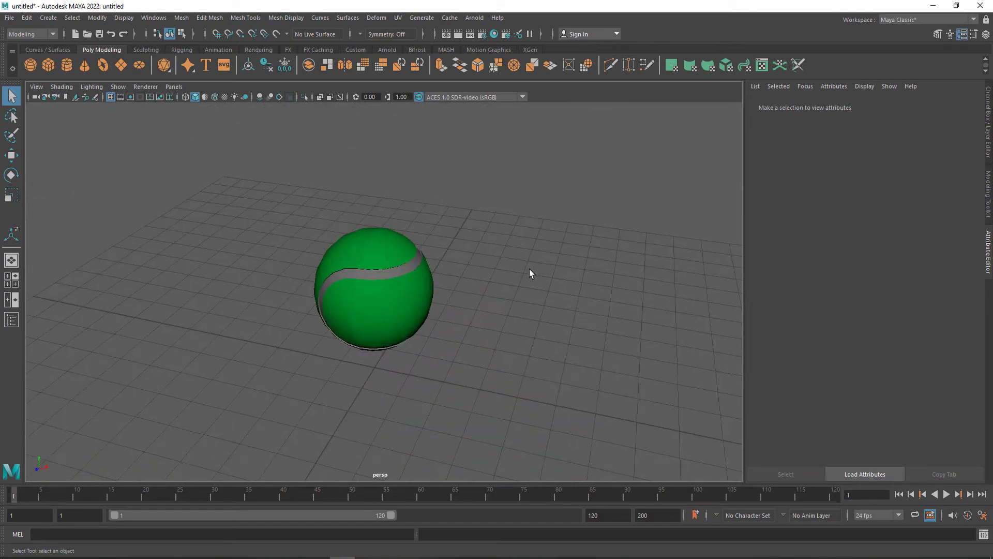
{"action": "left_click", "coordinate": [390, 294]}
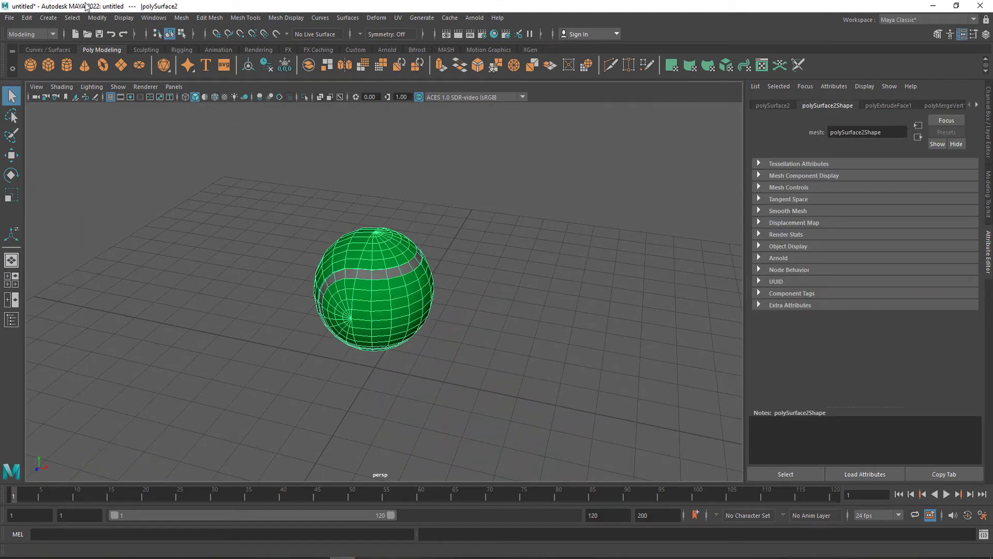
Apply Mesh > Smooth to the ball with Divisions kept at 2, then reselect it.
{"action": "left_click", "coordinate": [182, 20]}
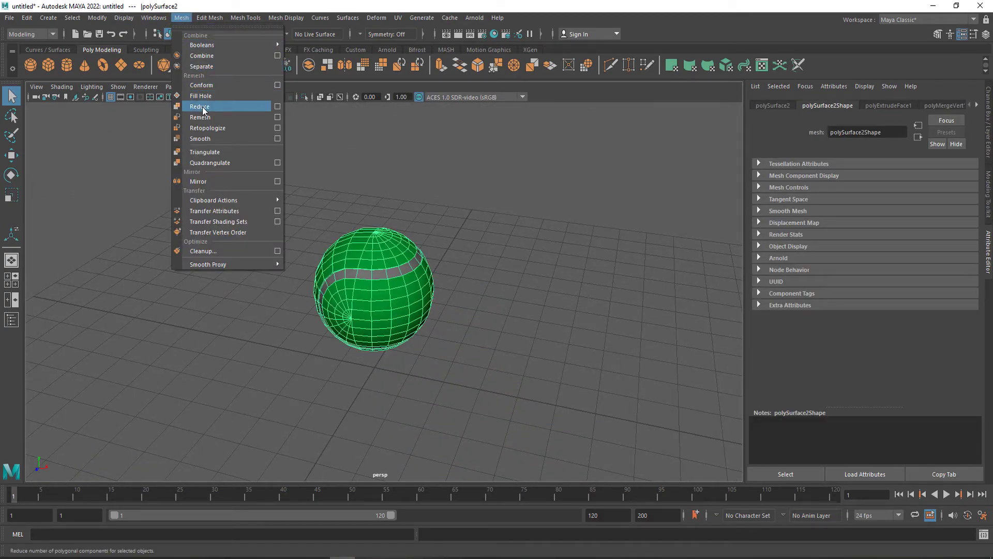
{"action": "left_click", "coordinate": [201, 138]}
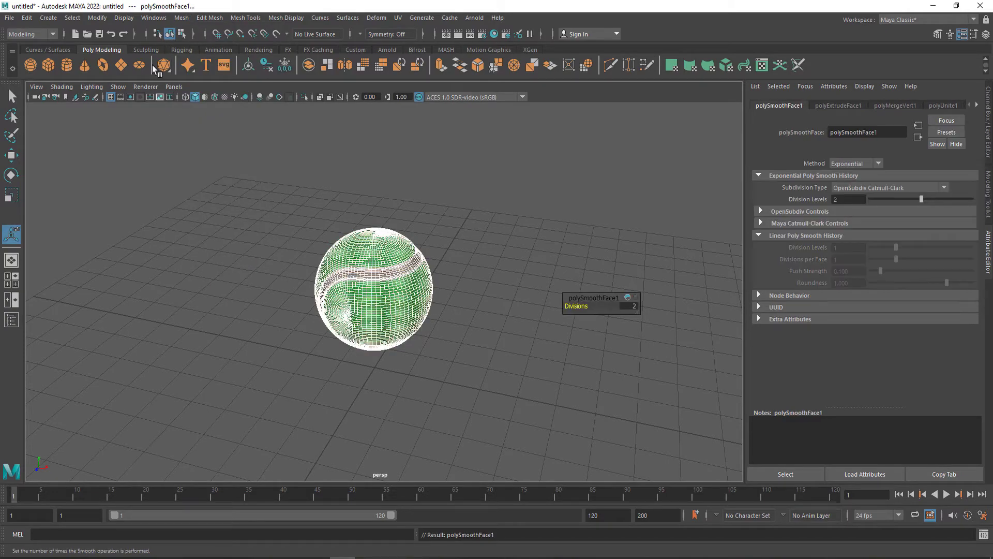
{"action": "left_click", "coordinate": [632, 310]}
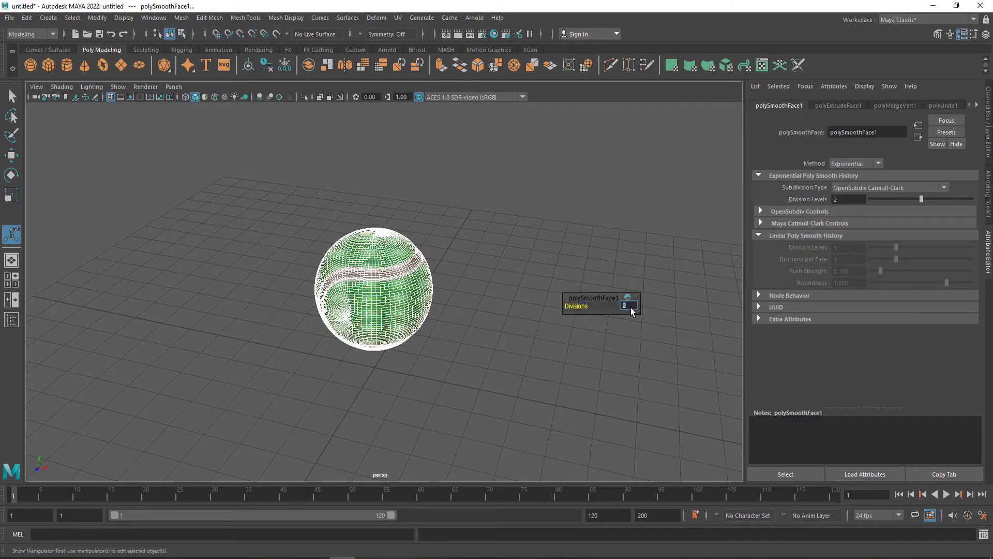
{"action": "left_click", "coordinate": [525, 293]}
{"action": "left_click", "coordinate": [366, 259]}
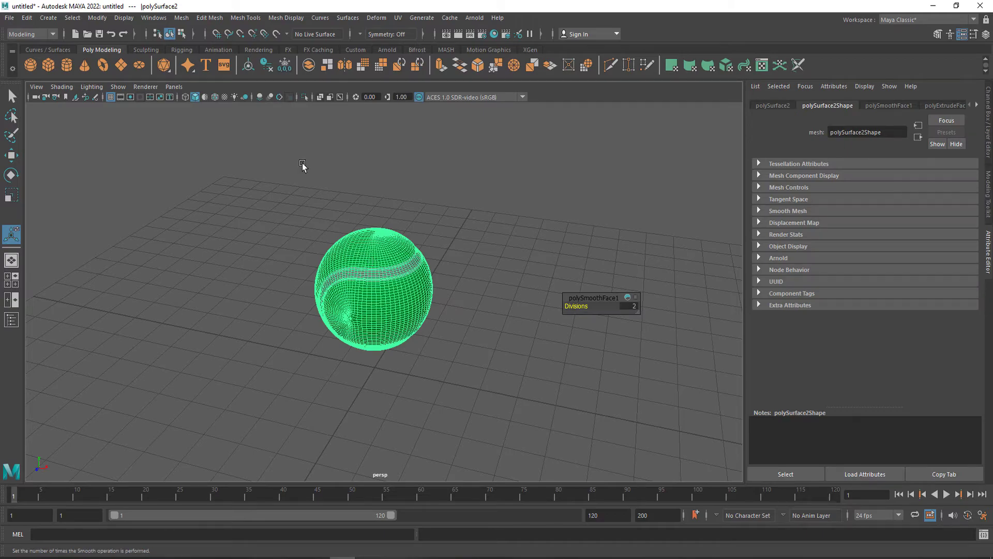
{"action": "left_click", "coordinate": [49, 17]}
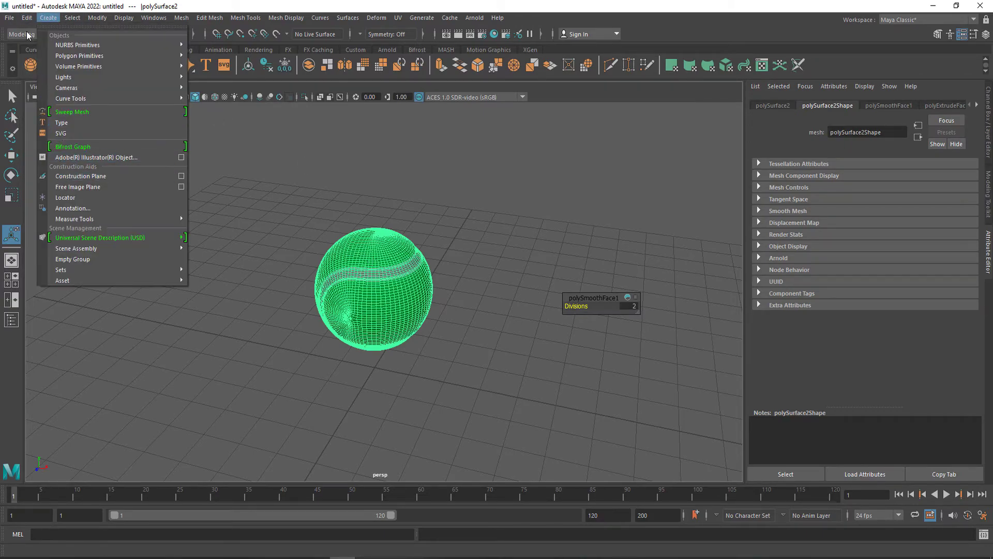
{"action": "mouse_move", "coordinate": [57, 144]}
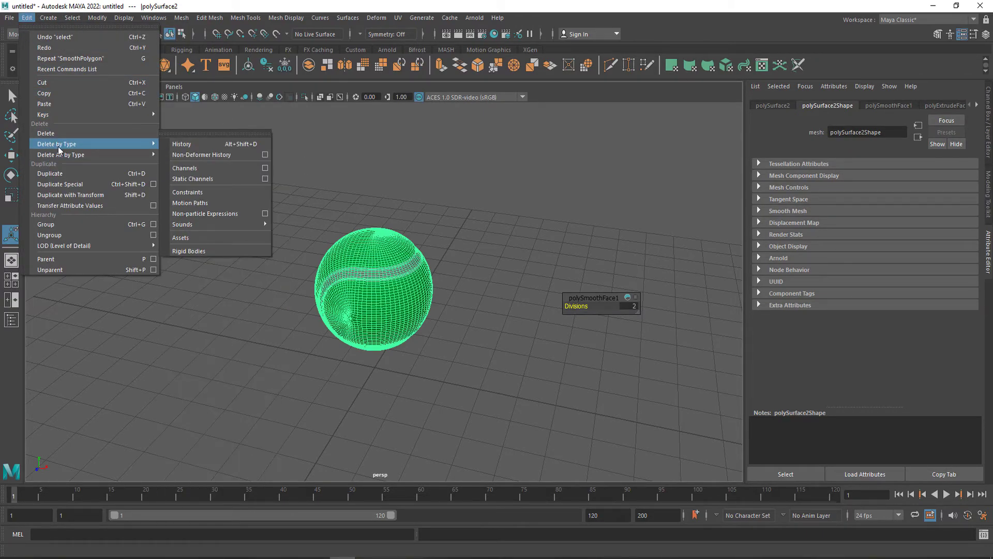
Delete the smoothed ball's history via Delete by Type and orbit to inspect it.
{"action": "left_click", "coordinate": [181, 144]}
{"action": "left_click", "coordinate": [426, 239]}
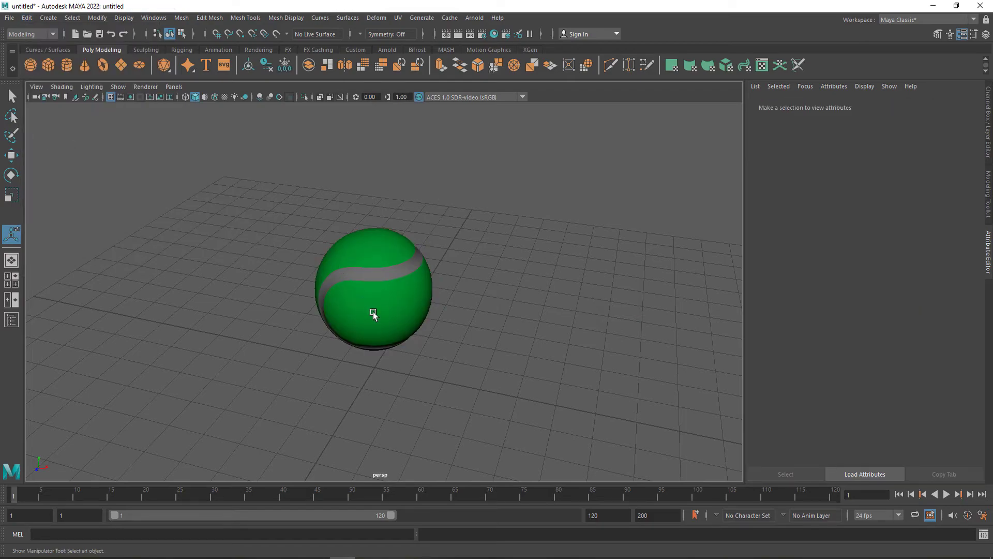
{"action": "mouse_move", "coordinate": [290, 324]}
{"action": "left_mouse_down", "text": "alt"}
{"action": "mouse_move", "coordinate": [401, 282]}
{"action": "mouse_move", "coordinate": [417, 230]}
{"action": "mouse_move", "coordinate": [537, 276]}
{"action": "mouse_move", "coordinate": [550, 311]}
{"action": "mouse_move", "coordinate": [373, 336]}
{"action": "mouse_move", "coordinate": [328, 326]}
{"action": "mouse_move", "coordinate": [293, 288]}
{"action": "left_mouse_up", "text": "alt"}
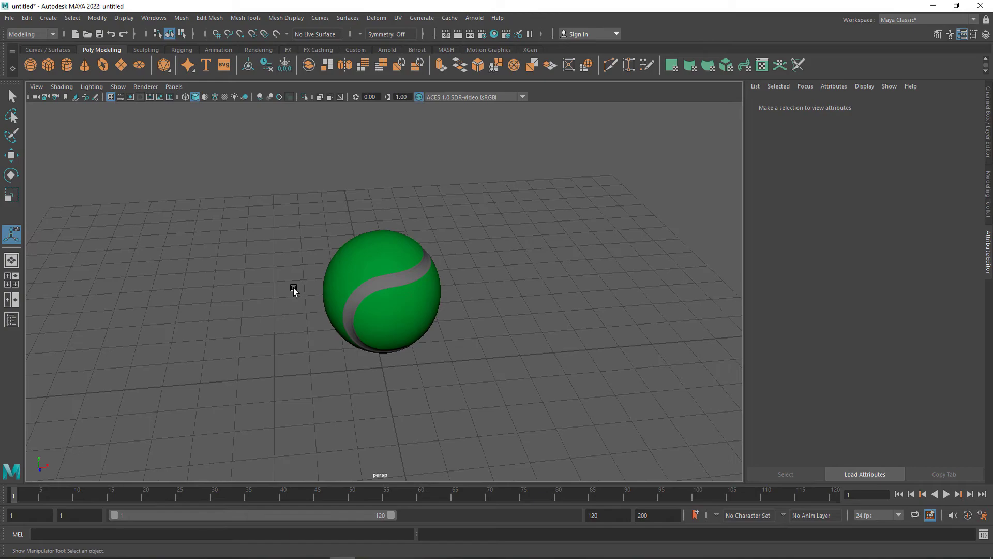